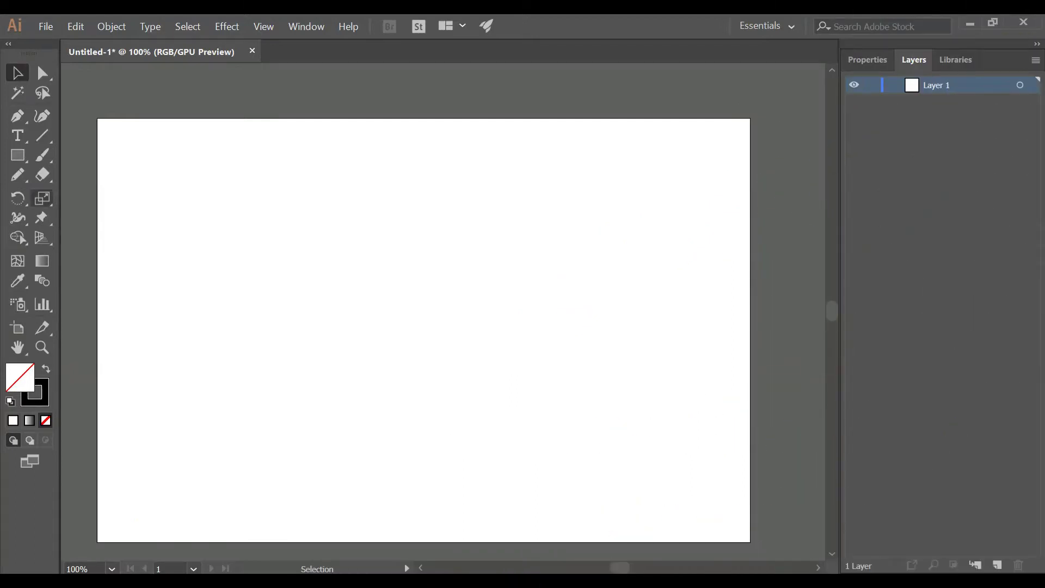
- Select the Pencil tool for freehand drawing on the blank artboard
left_click(18, 176)
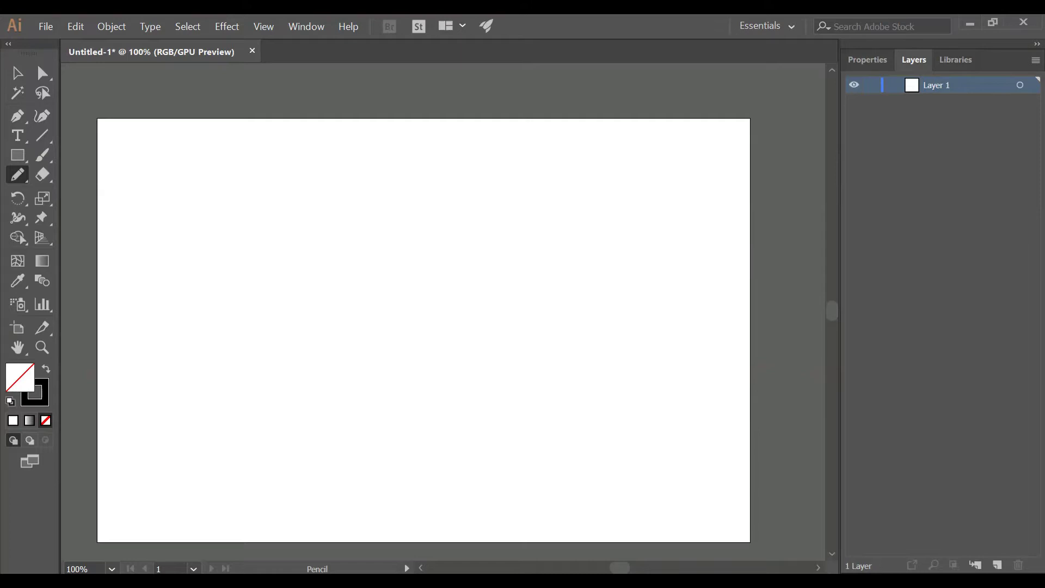
- Draw wavy Pencil strokes rising from the artboard's lower left to its upper right
mouse_move(93, 498)
left_mouse_down()
mouse_move(464, 341)
mouse_move(636, 289)
left_mouse_up()
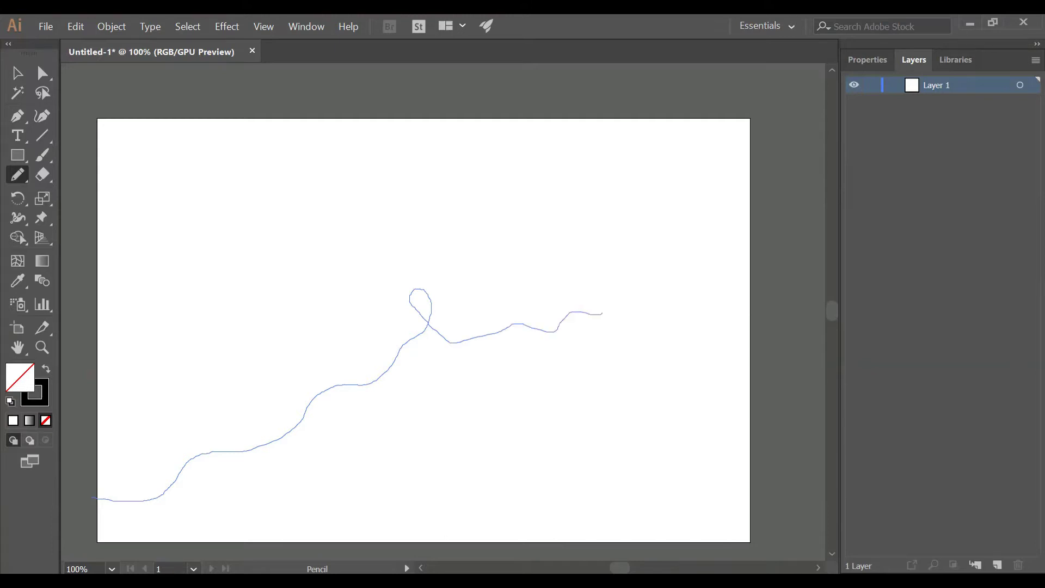
left_click_drag(636, 289, 808, 210)
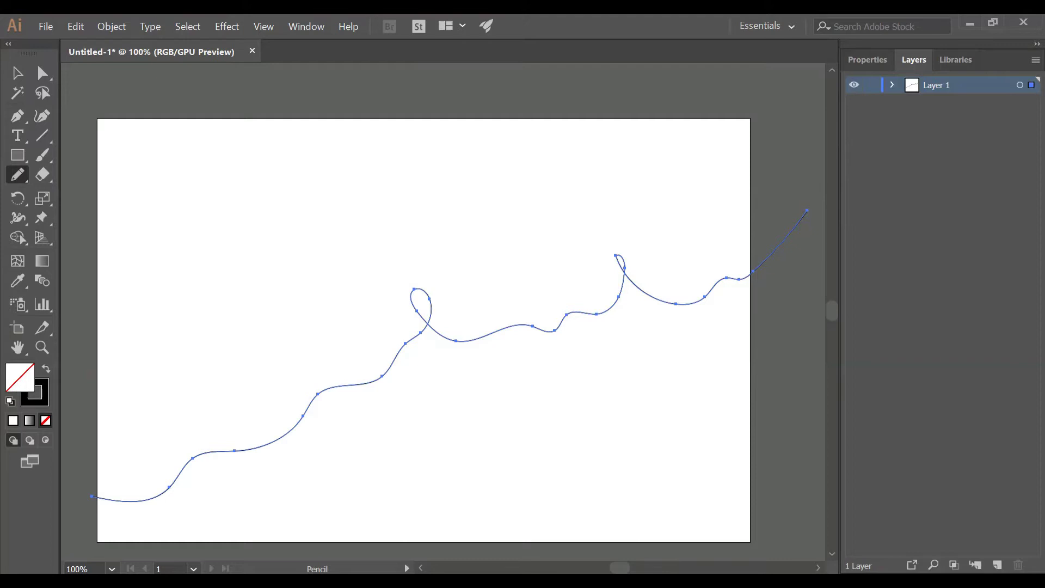
left_click_drag(98, 509, 253, 457)
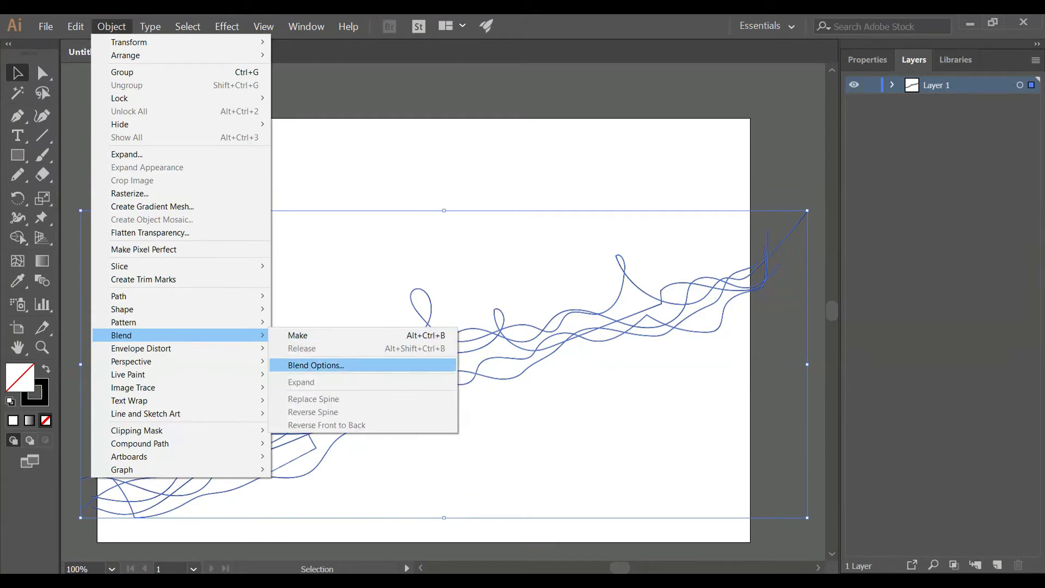
- Set Blend Options spacing to Specified Steps with 50 steps
left_click(316, 365)
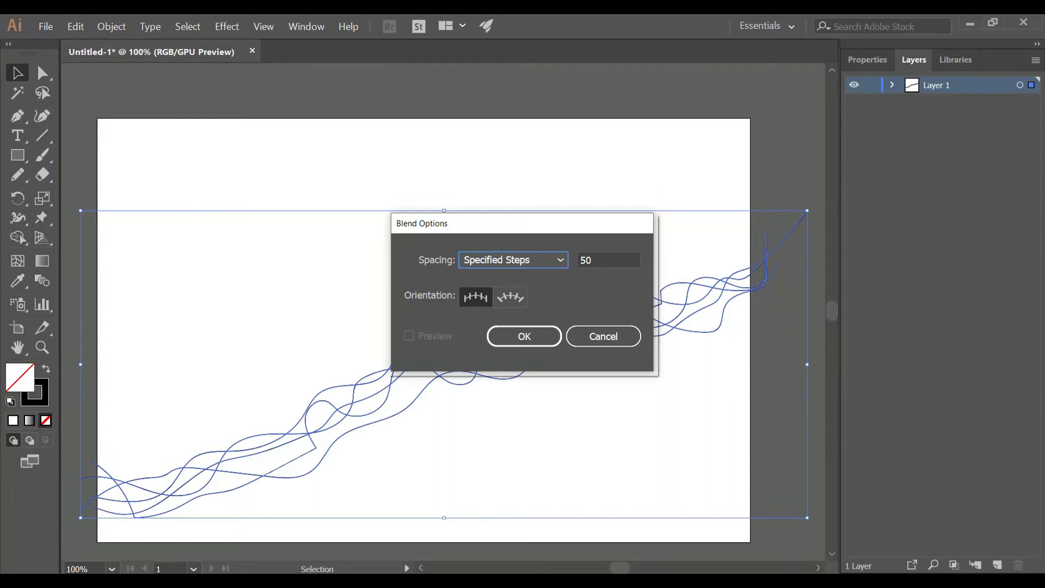
left_click(513, 260)
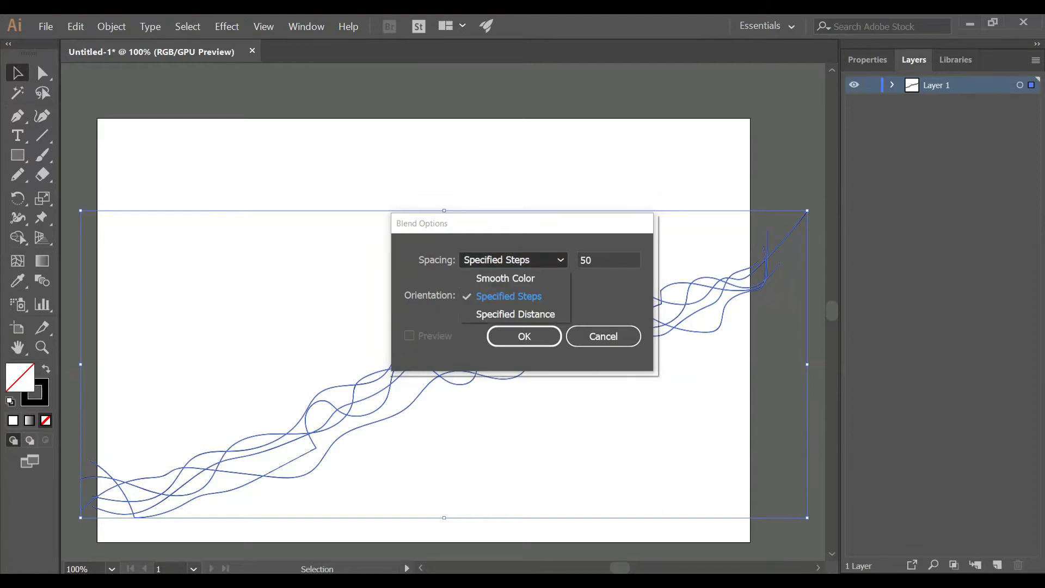
left_click(496, 277)
left_click(513, 260)
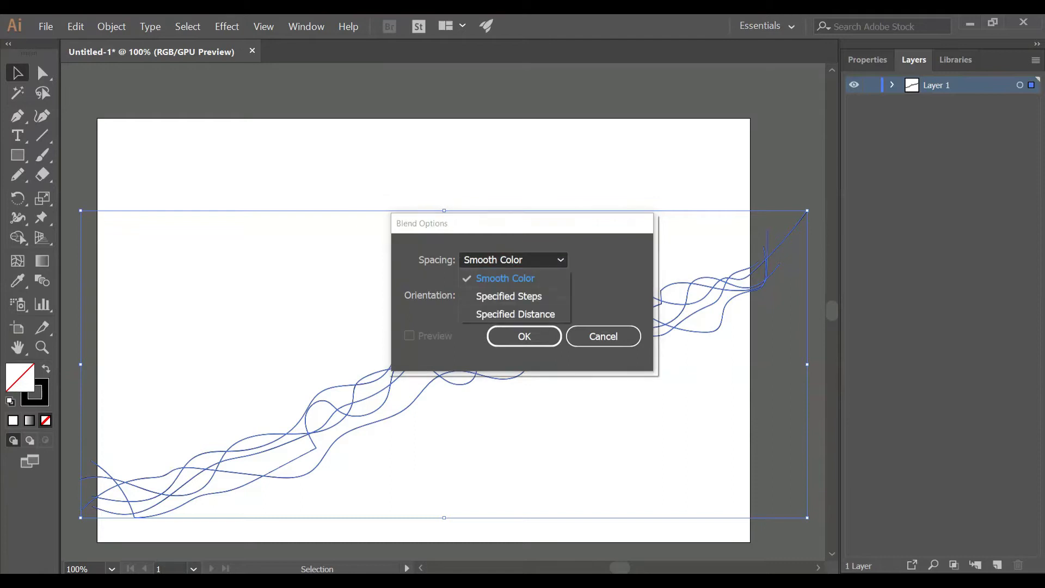
left_click(496, 297)
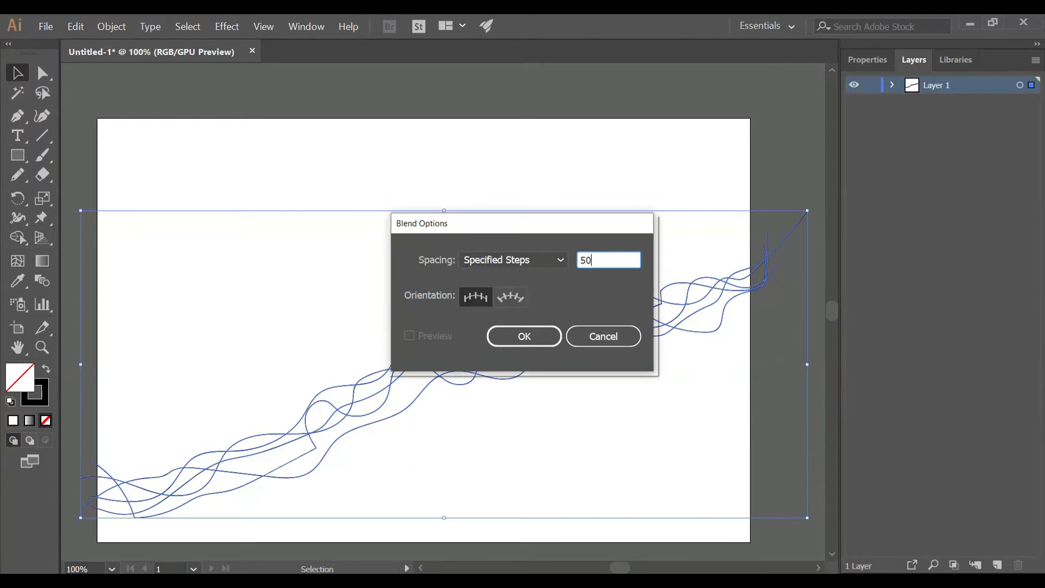
type("5")
key("Return")
key("alt+o")
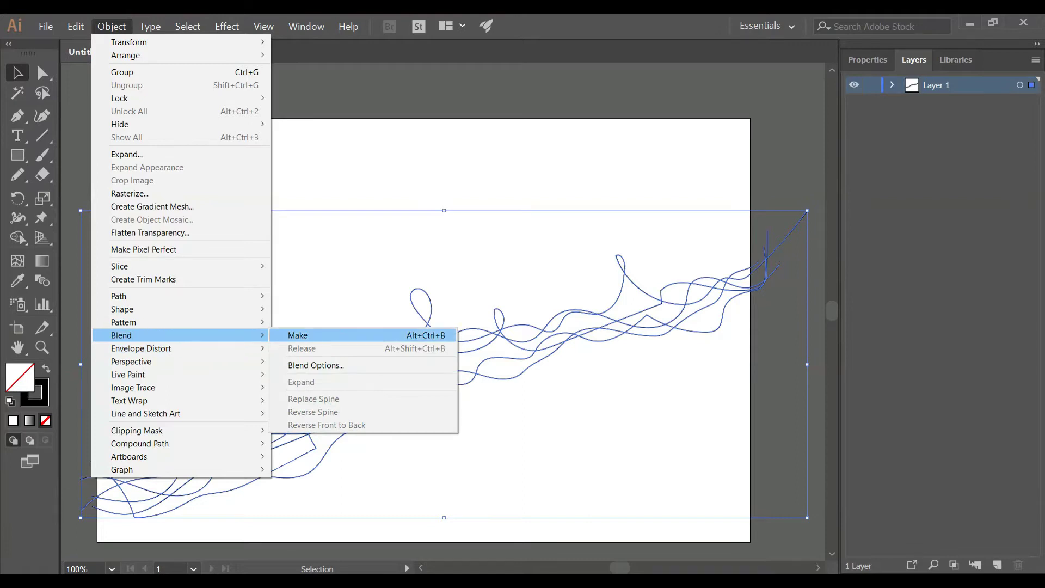
- Make the 50-step blend into a dense black ribbon, then reselect it
key("Return")
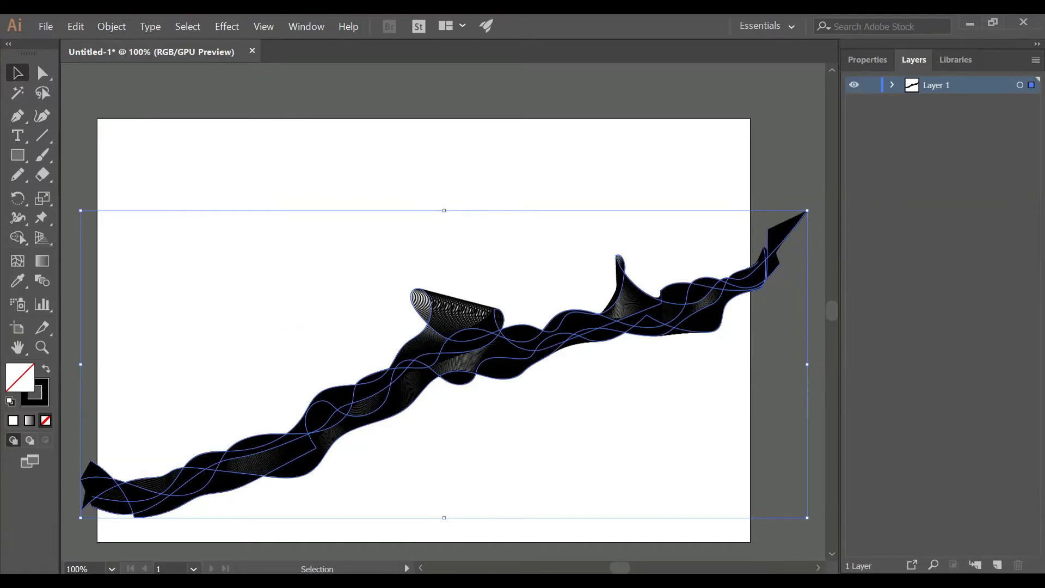
key("ctrl+shift+a")
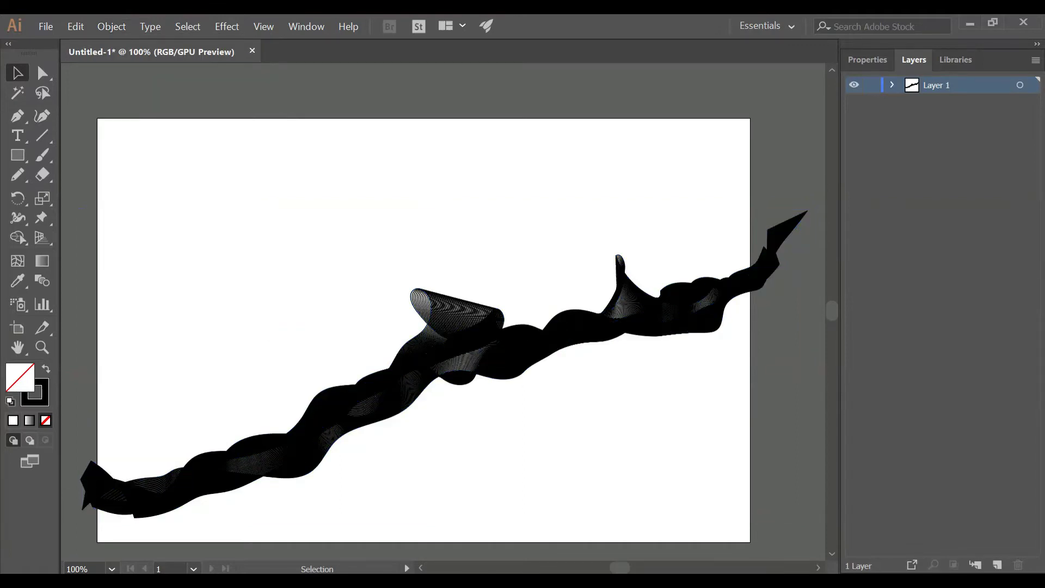
left_click_drag(296, 218, 577, 398)
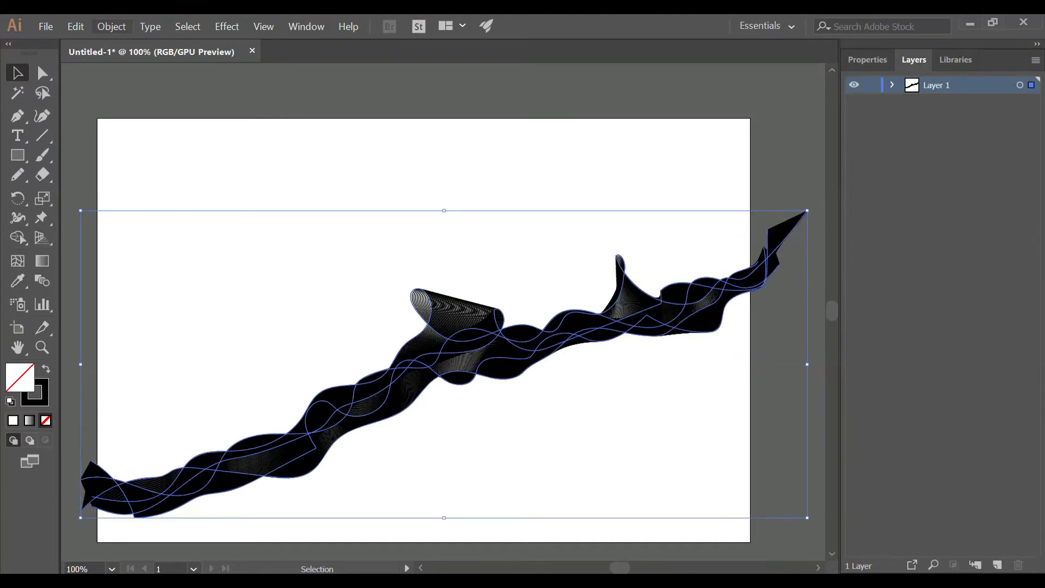
left_click(112, 26)
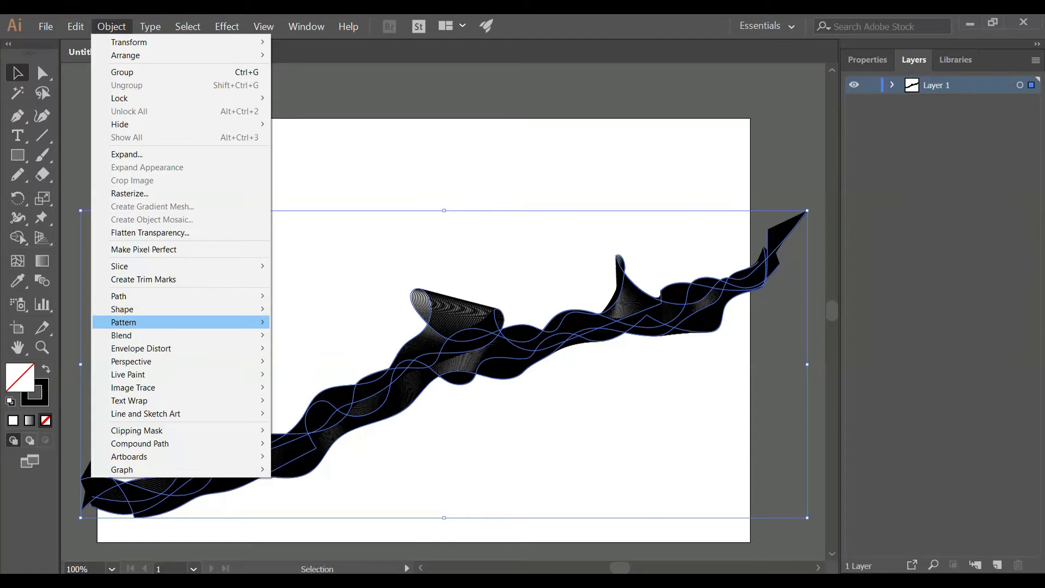
mouse_move(131, 335)
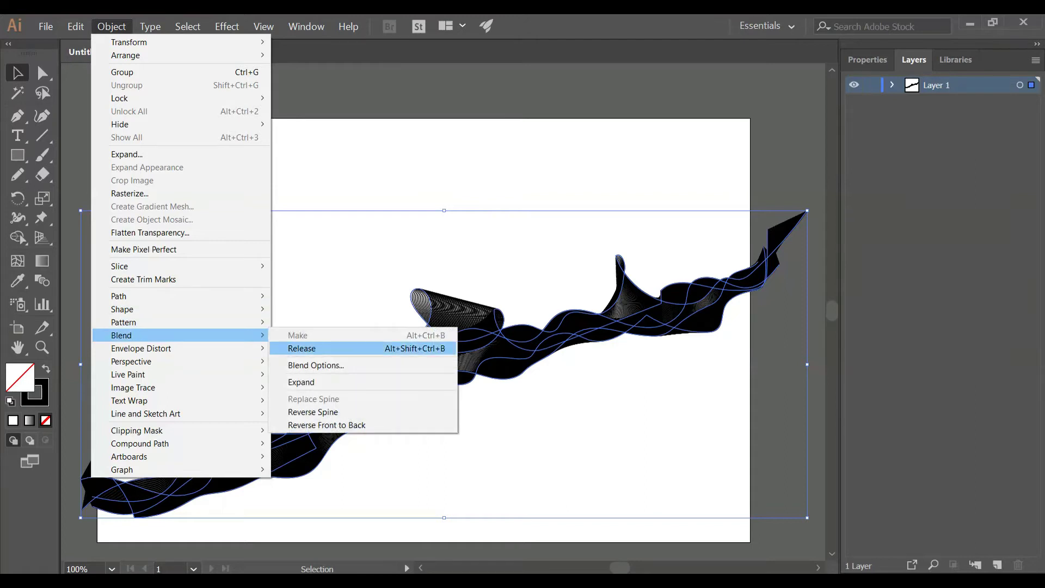
- Release the blend and remake it with 40 specified steps
left_click(302, 349)
left_click(111, 26)
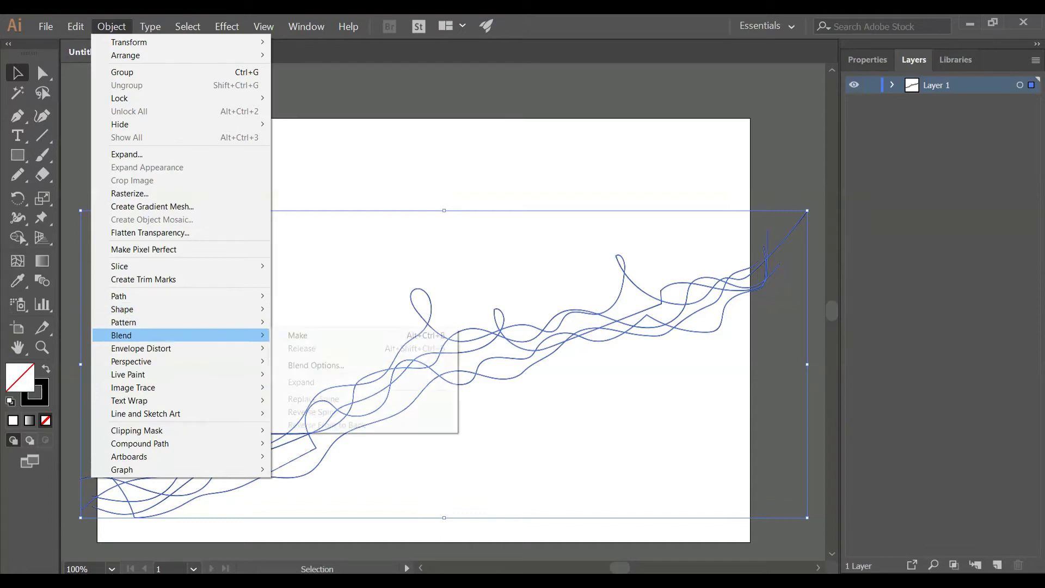
left_click(316, 365)
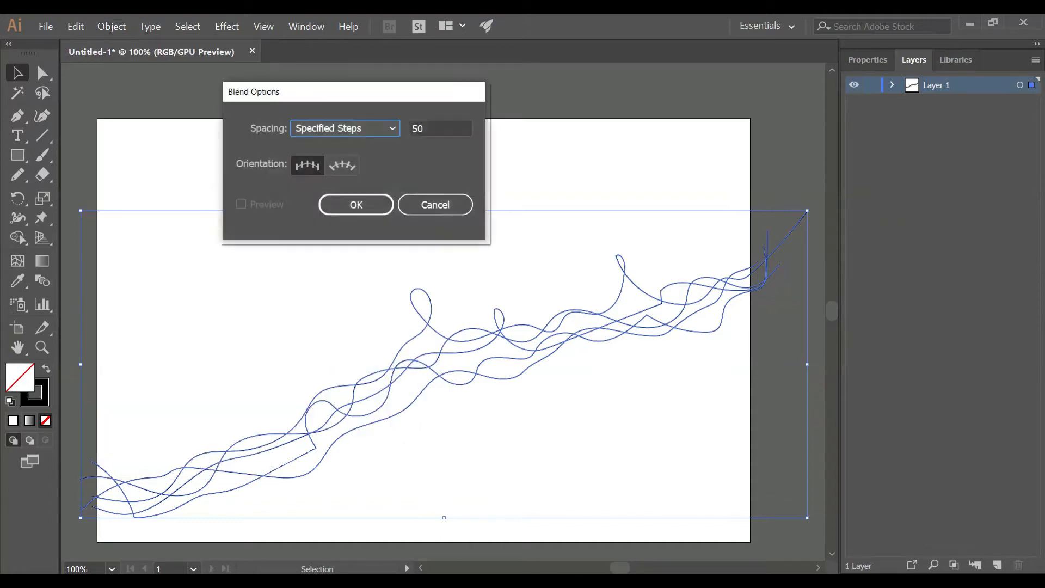
key("Tab")
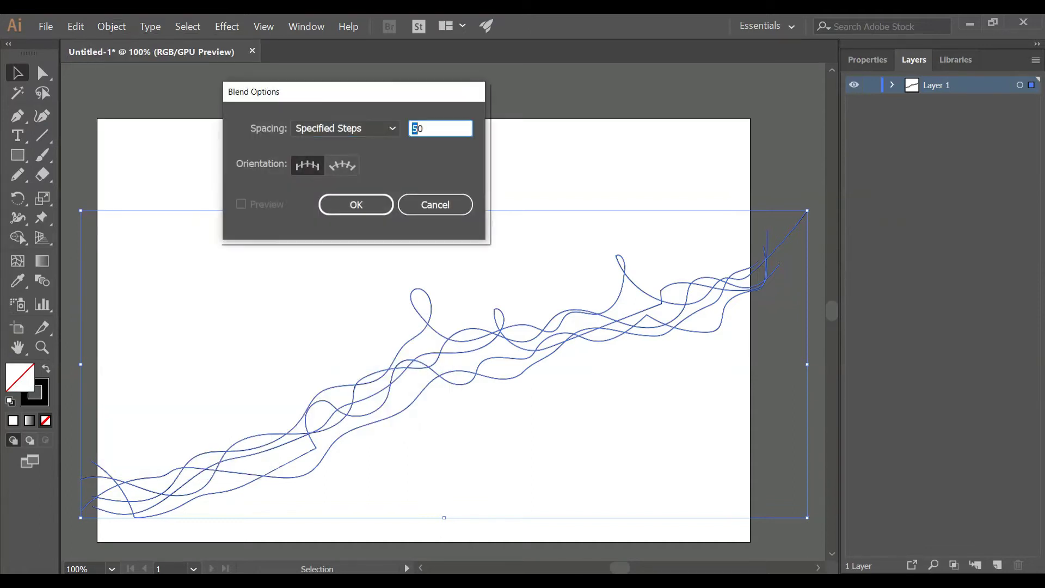
type("4")
key("Return")
left_click(112, 26)
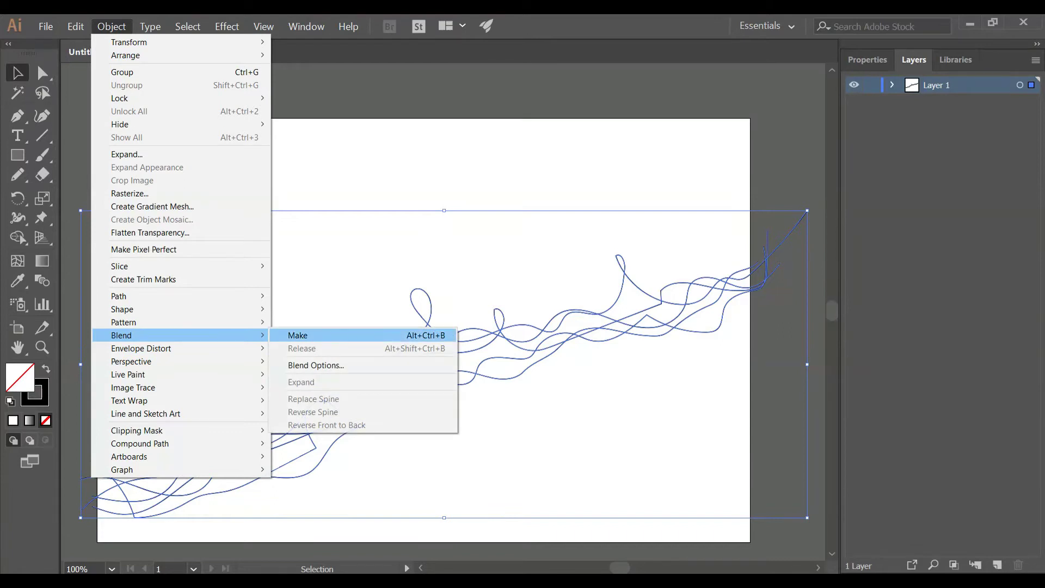
left_click(297, 335)
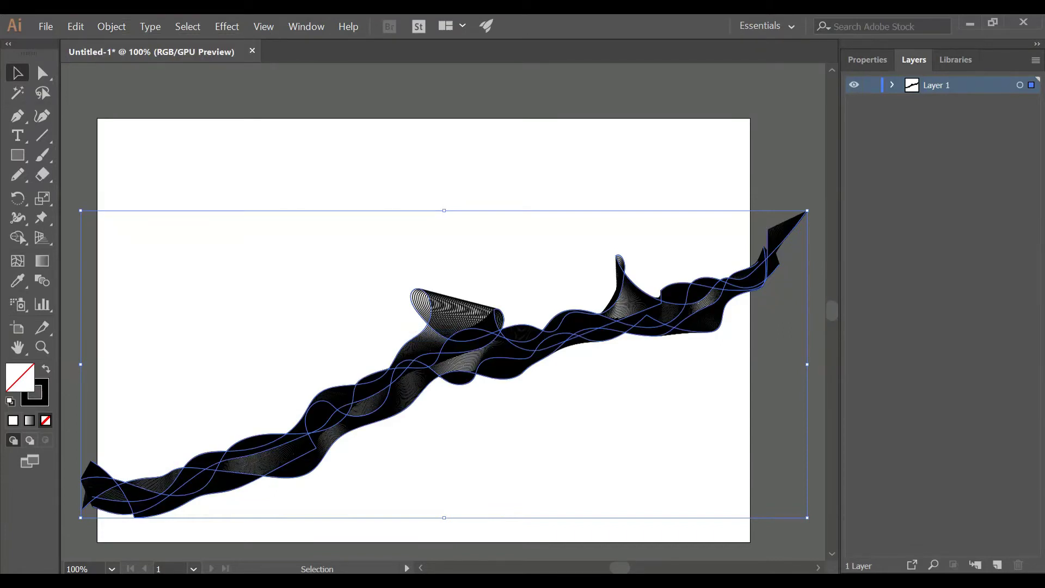
key("ctrl+shift+a")
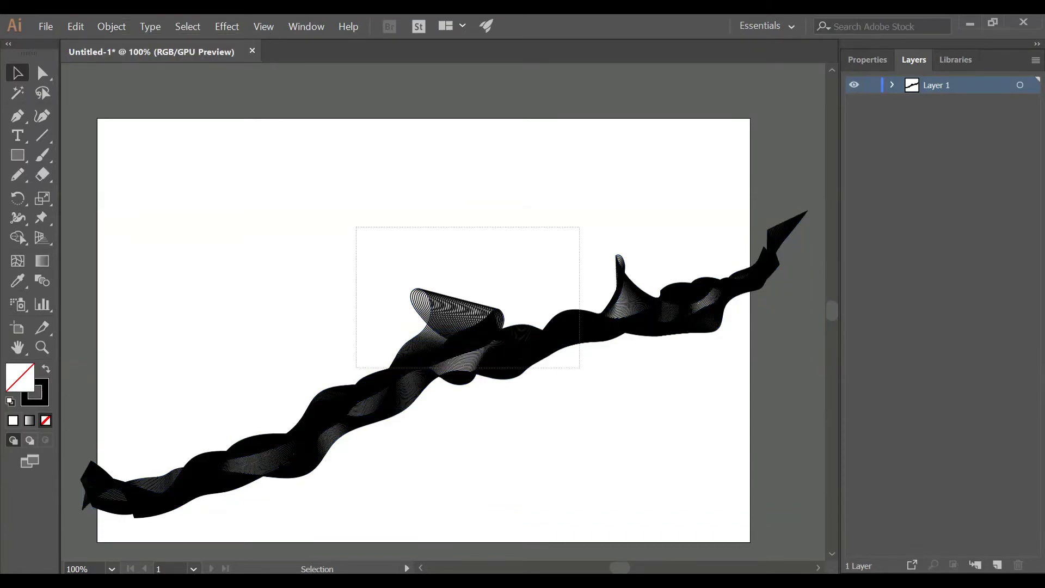
- Select the whole ribbon and apply a gradient to its stroke
left_click_drag(356, 227, 580, 370)
scroll(468, 327, "right", 1)
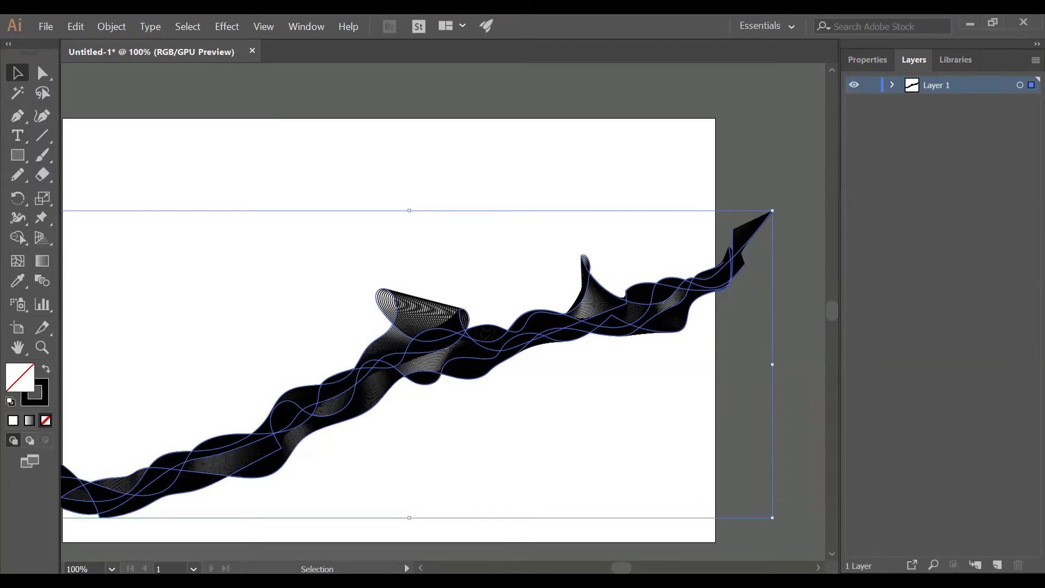
left_click(36, 391)
left_click(30, 420)
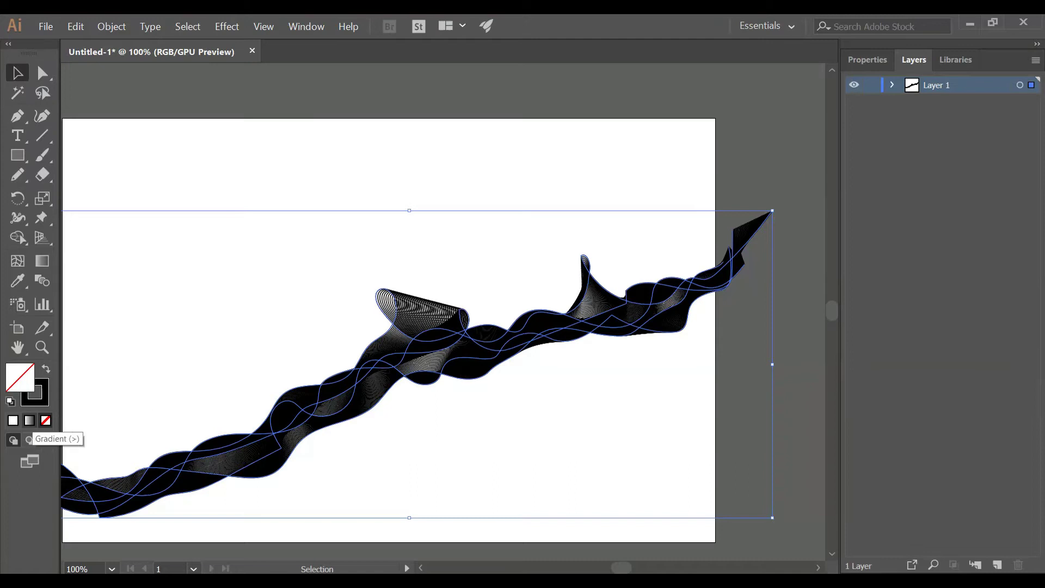
- Darken the first gradient stop to BF3A00 and add a yellow stop at 28.29%
left_click(599, 374)
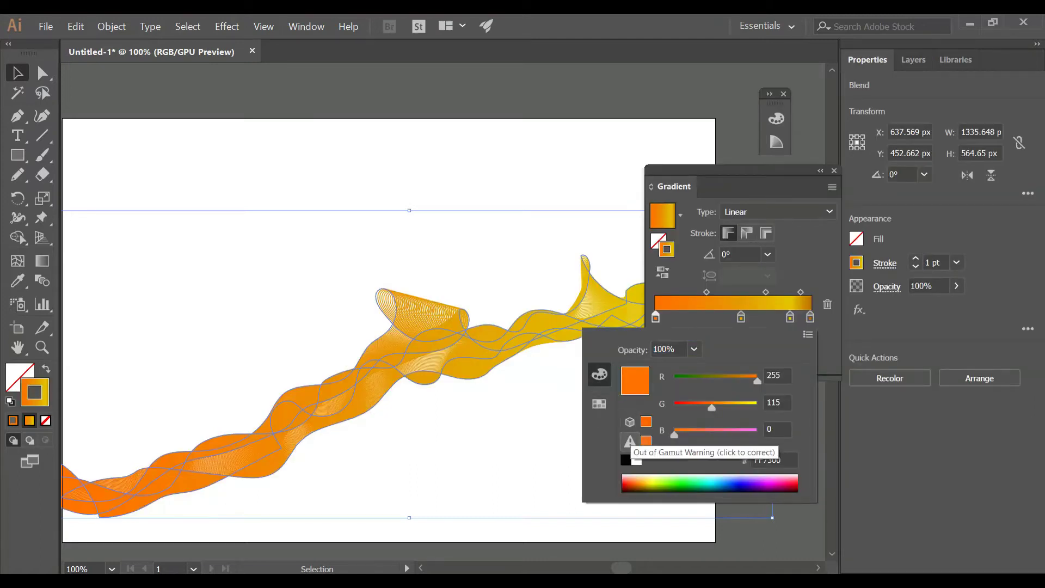
left_click(633, 486)
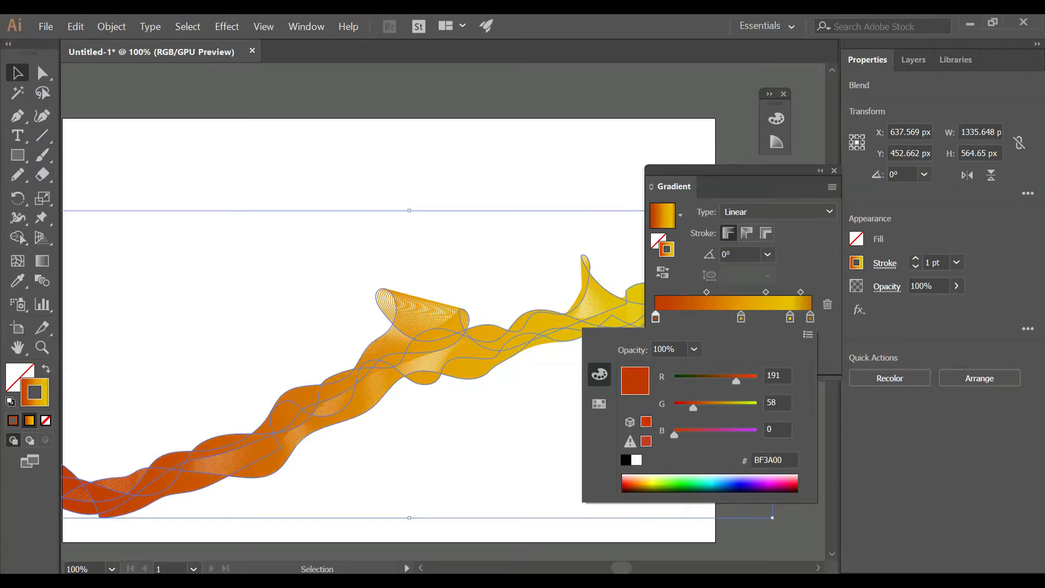
key("Escape")
left_click(699, 317)
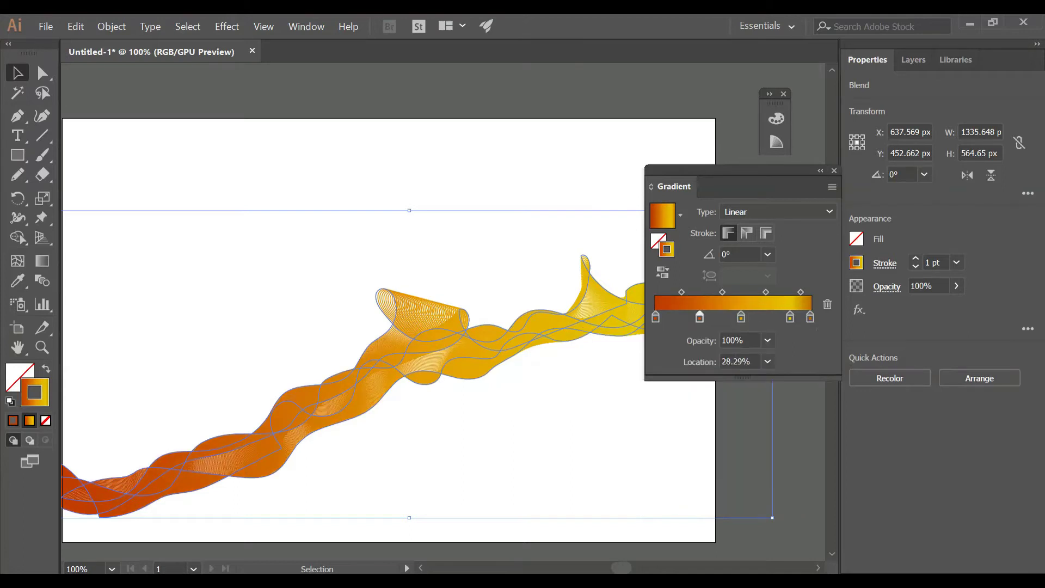
double_click(699, 317)
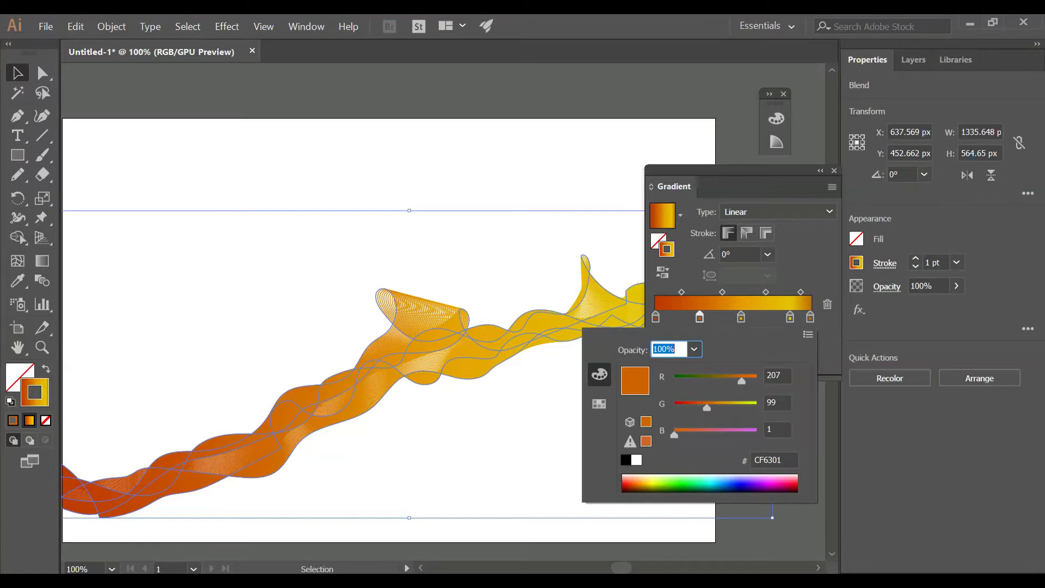
left_click(651, 481)
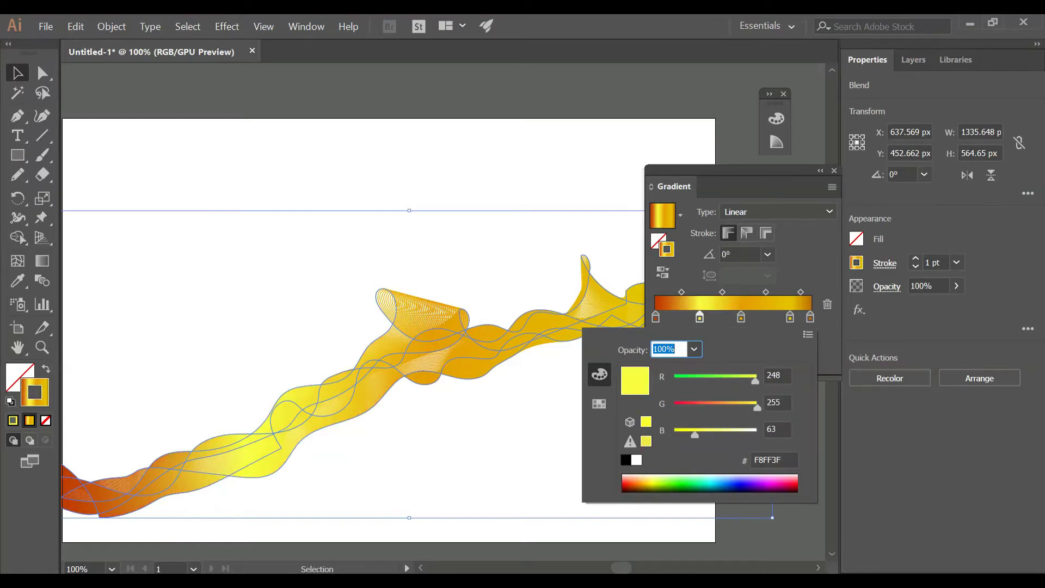
key("Escape")
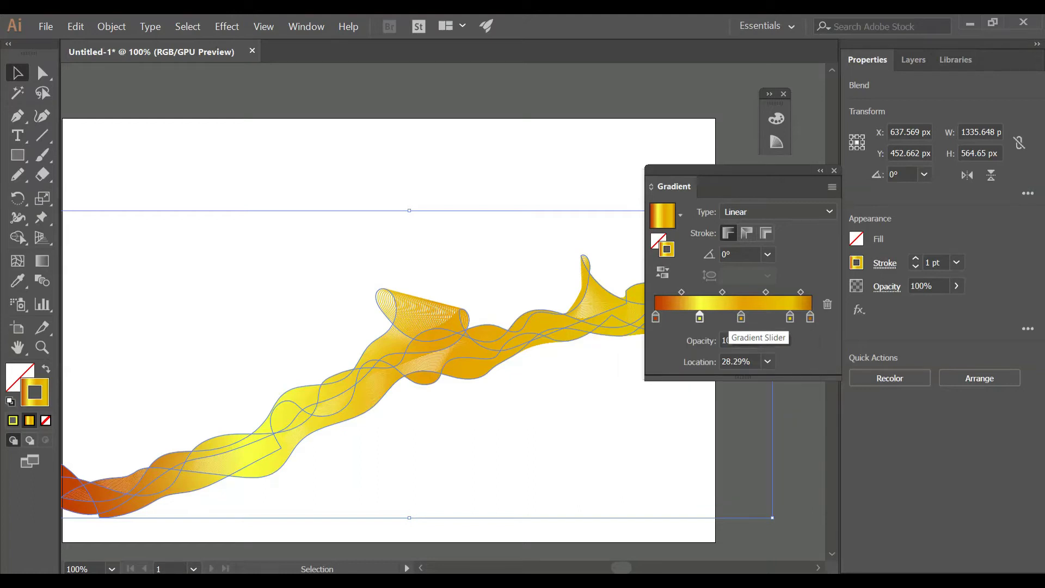
- Add a green stop at 43.33% and change the next orange stop to mint green
left_click(723, 317)
double_click(723, 317)
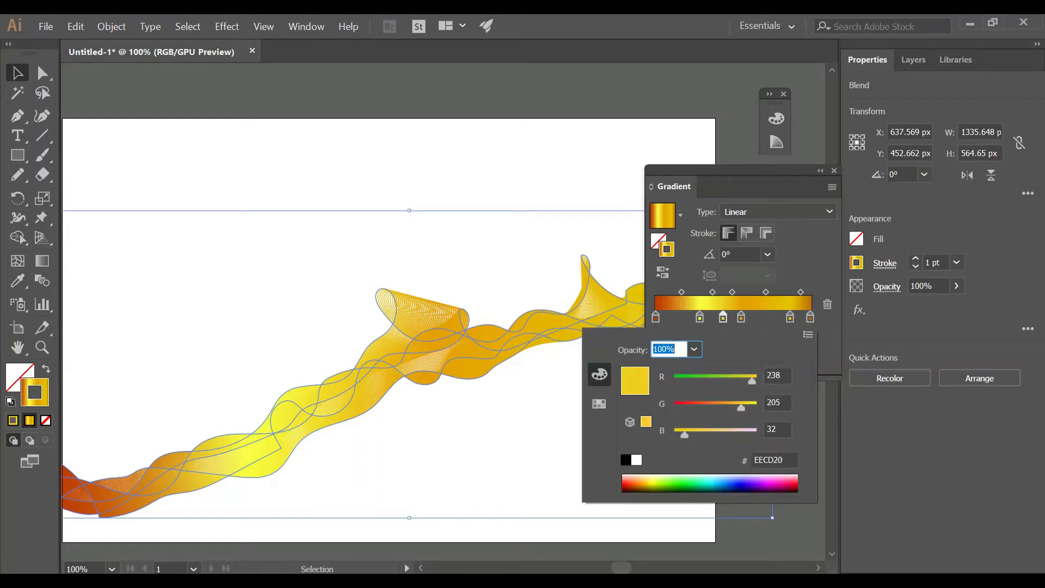
left_click(674, 483)
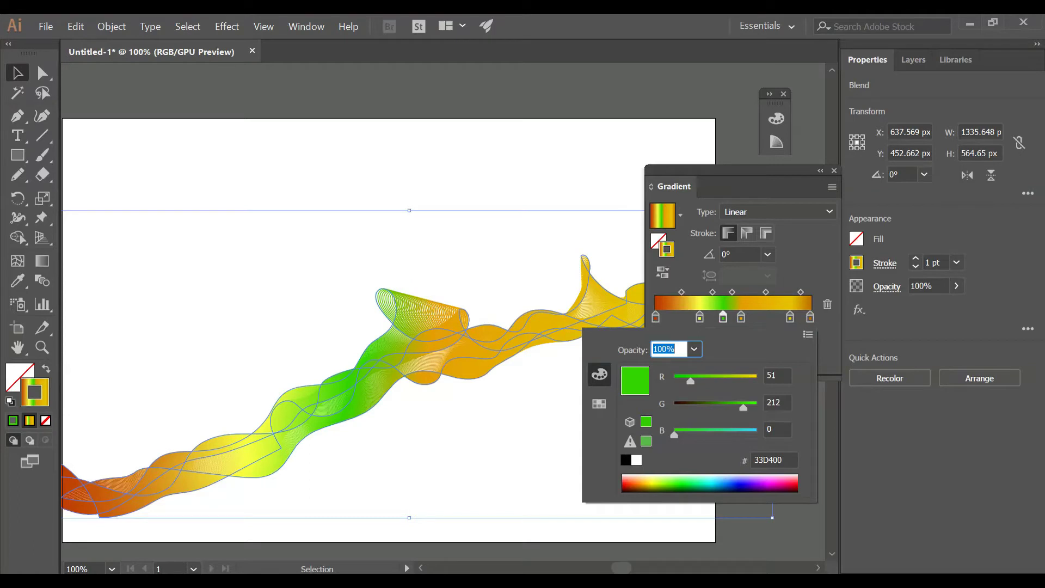
left_click(741, 317)
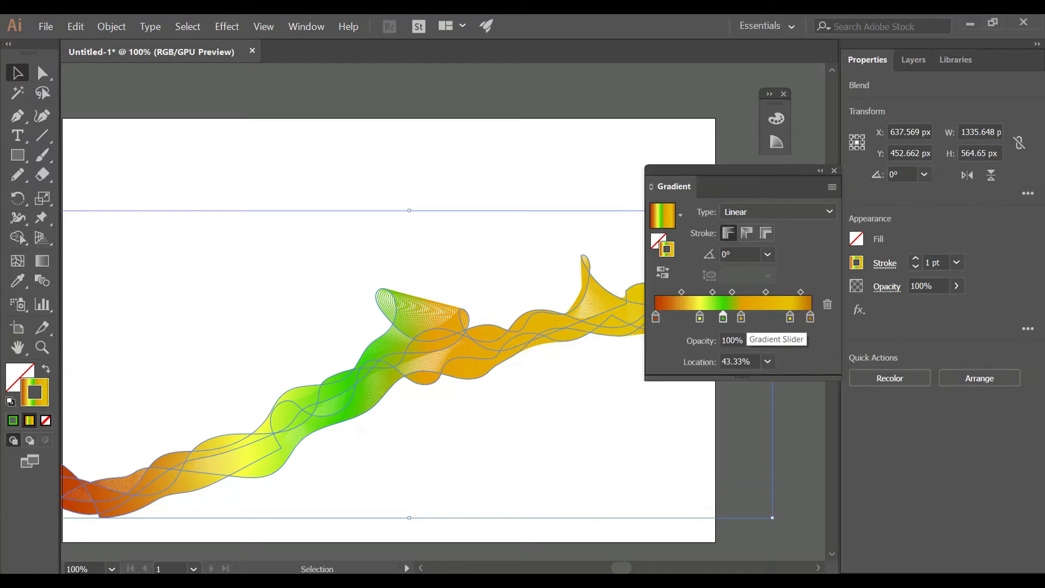
double_click(741, 317)
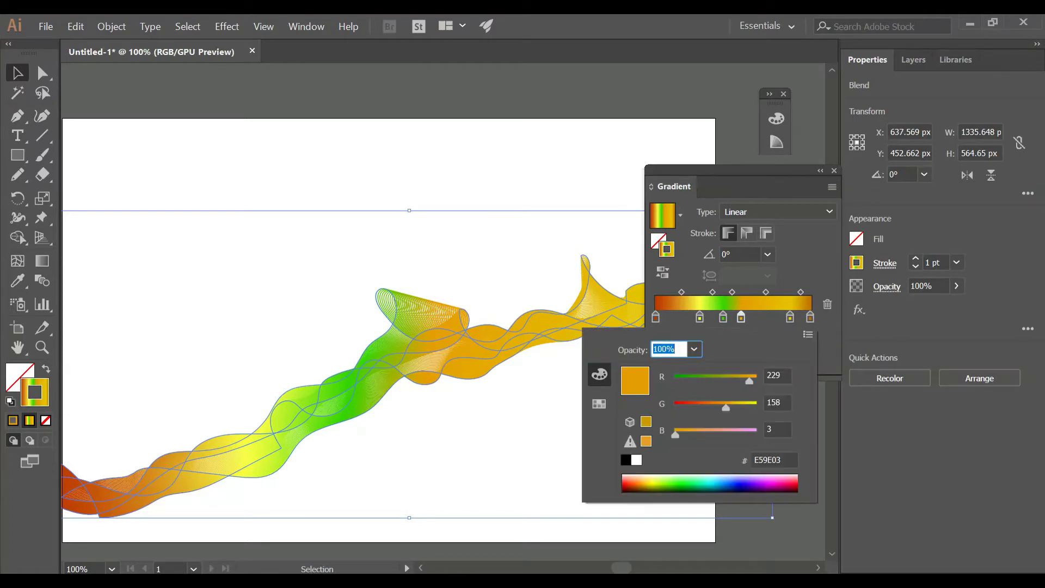
left_click(697, 479)
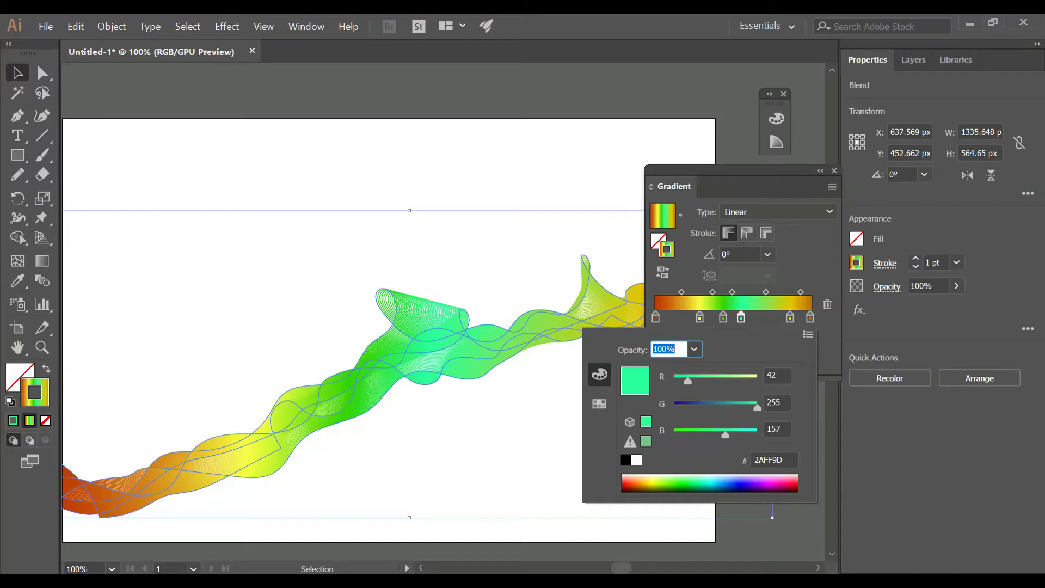
key("Escape")
- Add a cyan gradient stop at about 68%
left_click(762, 315)
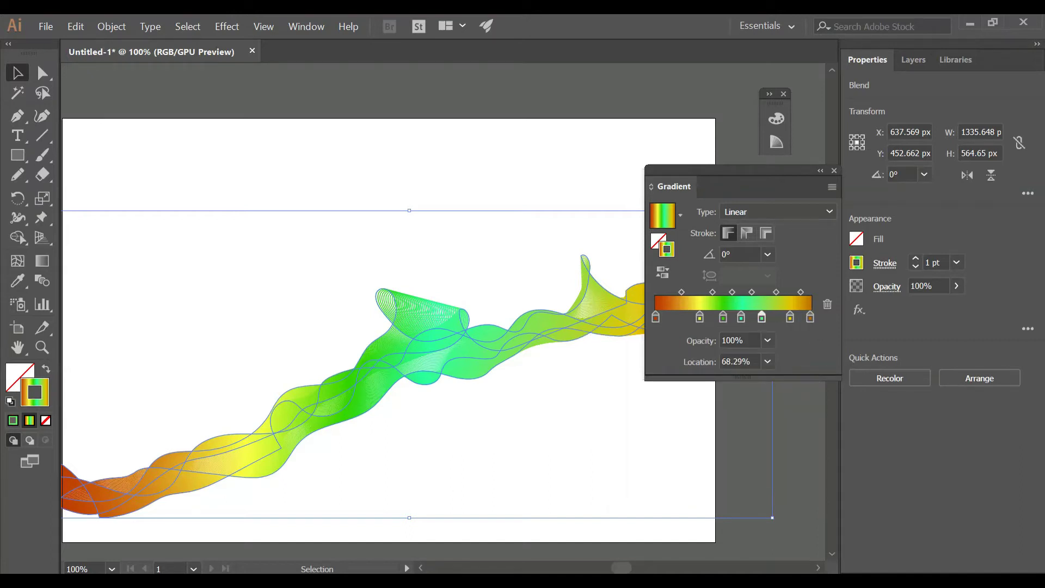
double_click(762, 317)
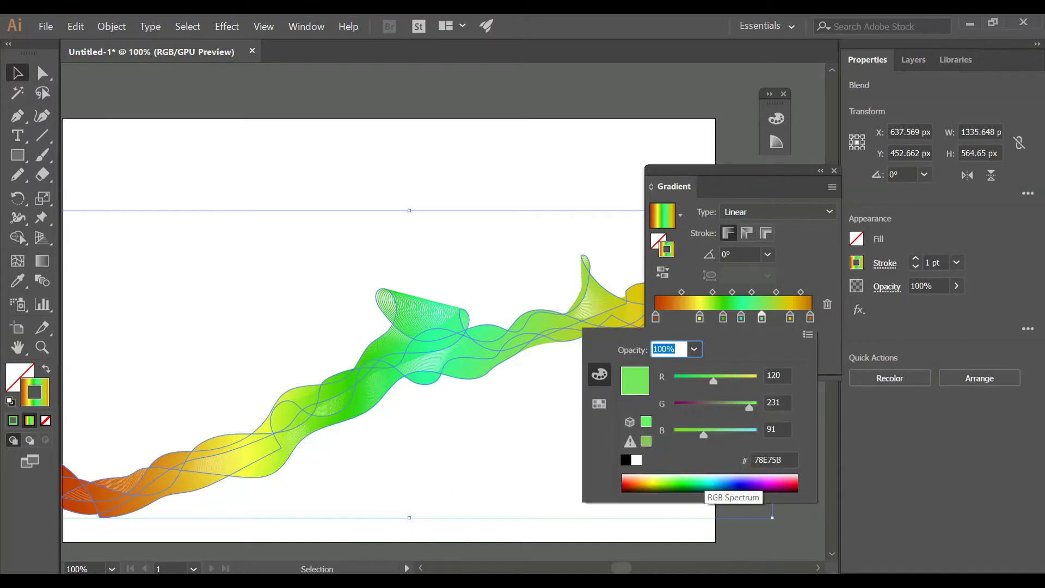
left_click(704, 481)
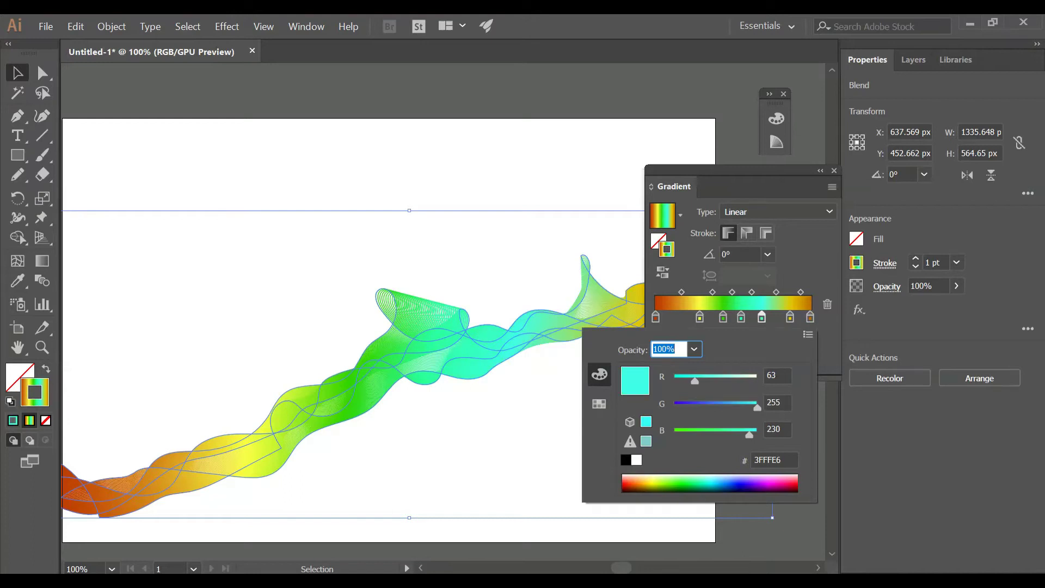
key("Return")
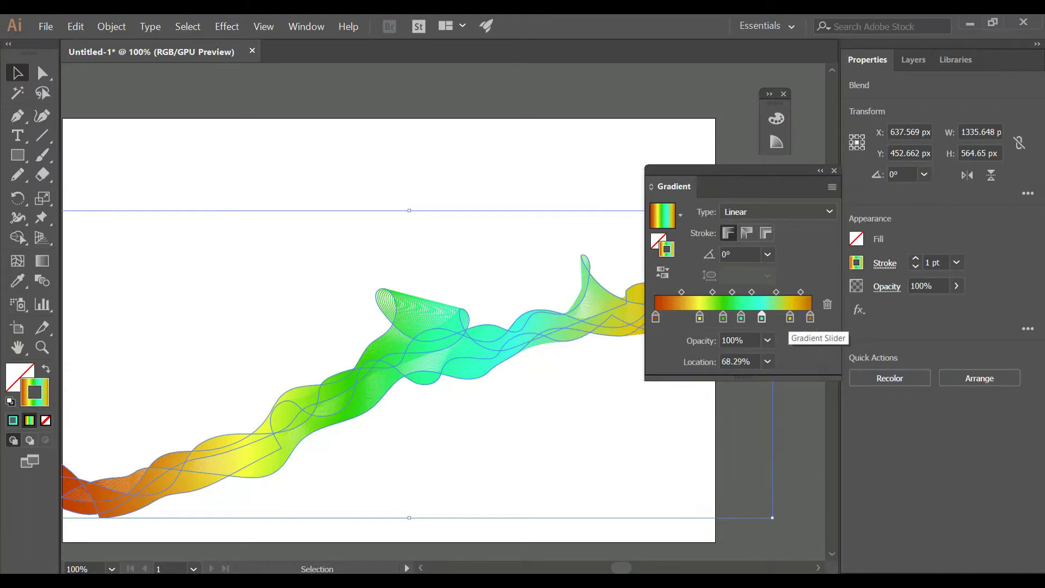
- Reposition the stops: cyan to about 67%, green to about 31%, the next stop to about 60%
left_click_drag(762, 317, 777, 317)
double_click(777, 317)
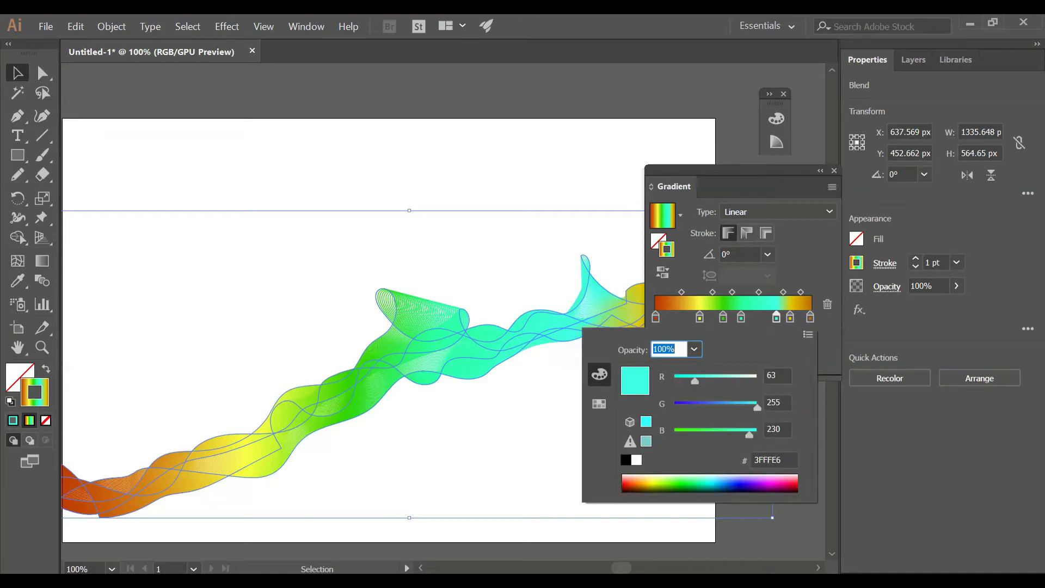
key("Return")
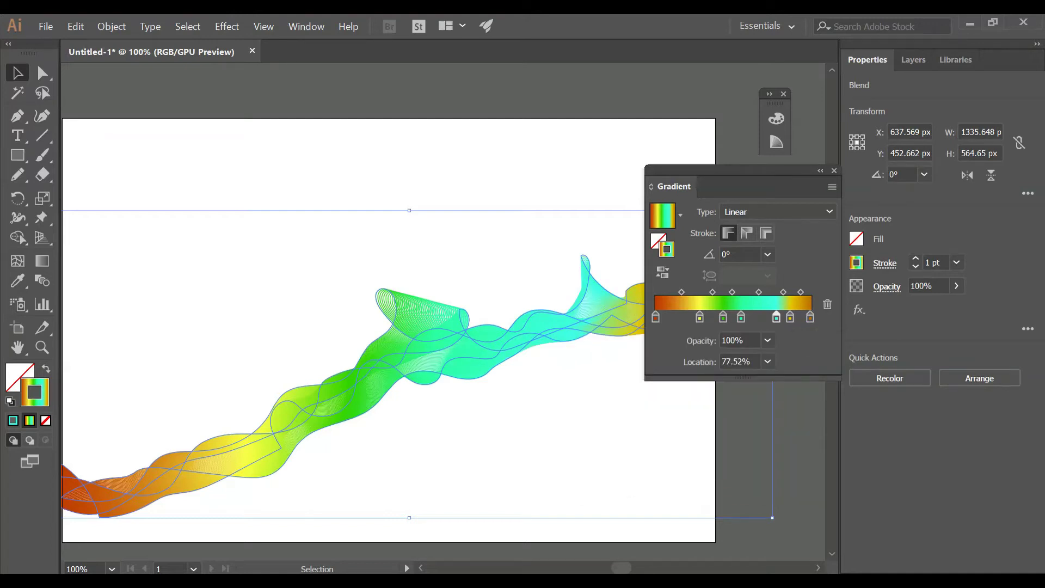
left_click_drag(777, 317, 679, 317)
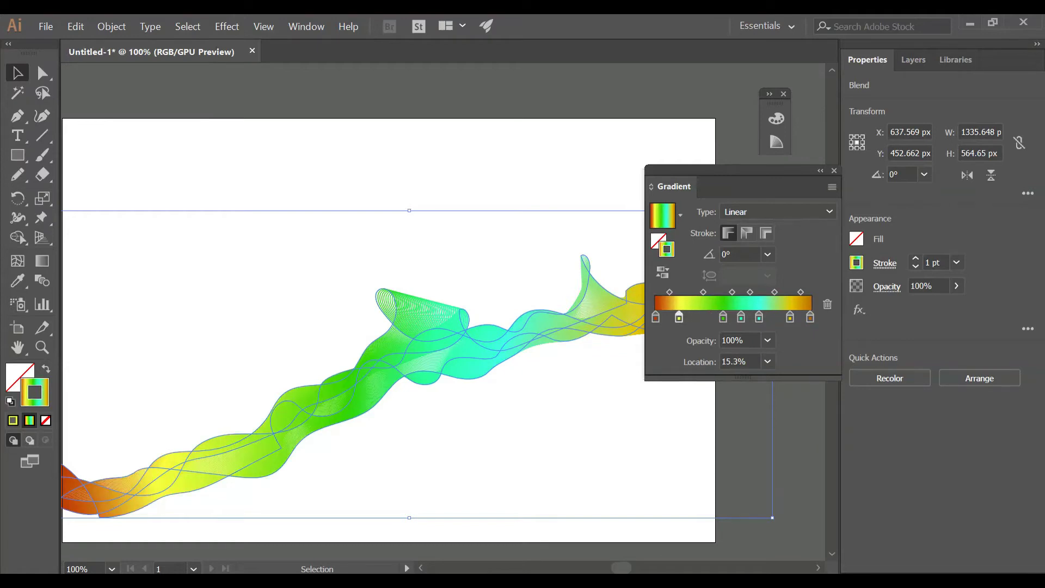
mouse_move(723, 317)
left_mouse_down()
mouse_move(703, 317)
mouse_move(739, 317)
mouse_move(729, 317)
left_mouse_up()
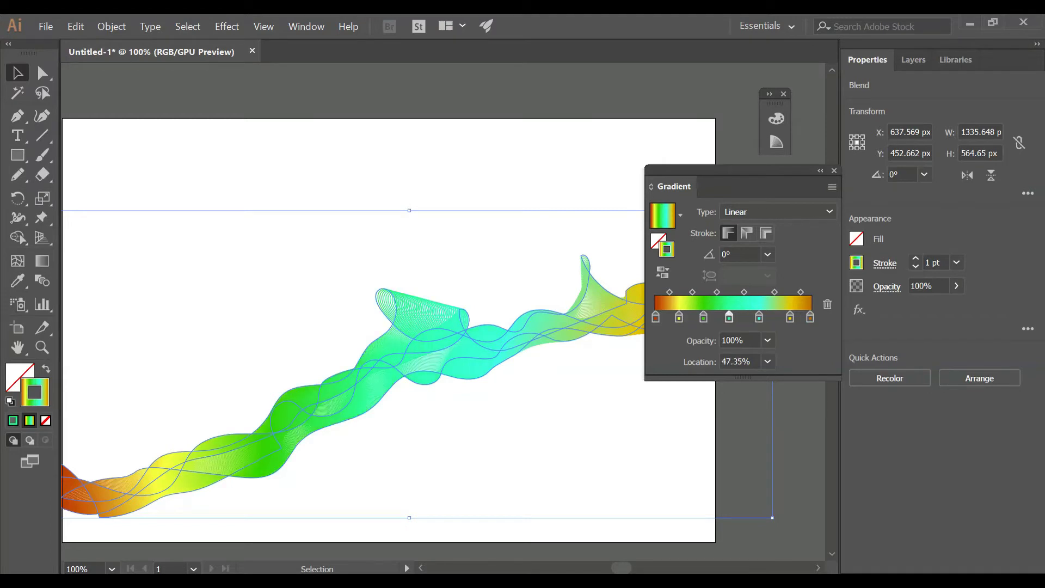
mouse_move(759, 317)
left_mouse_down()
mouse_move(749, 317)
mouse_move(795, 317)
left_mouse_up()
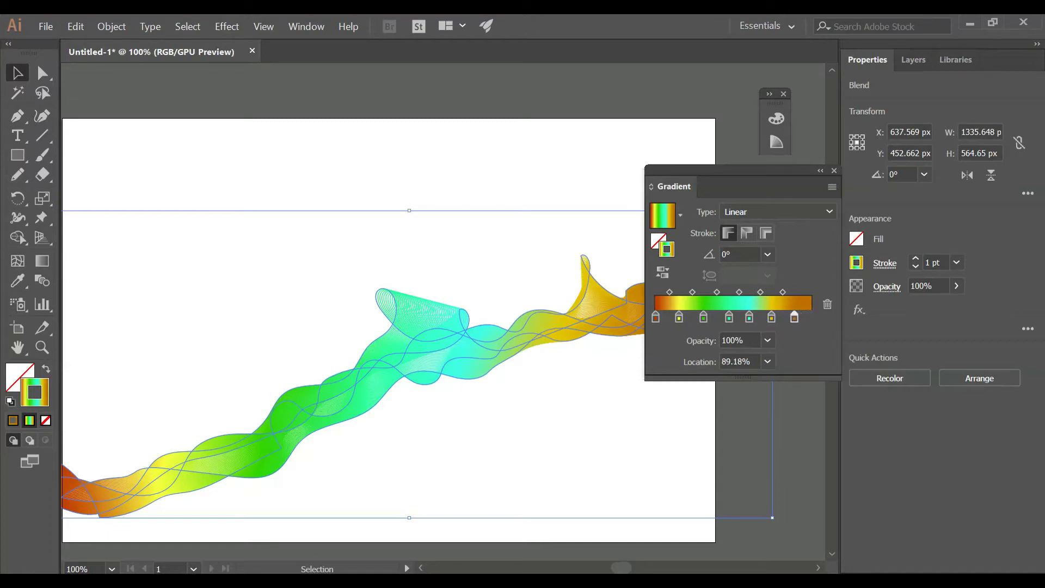
left_click(811, 316)
- Set the stop at about 71% to a bright sky cyan
left_click_drag(772, 317, 767, 317)
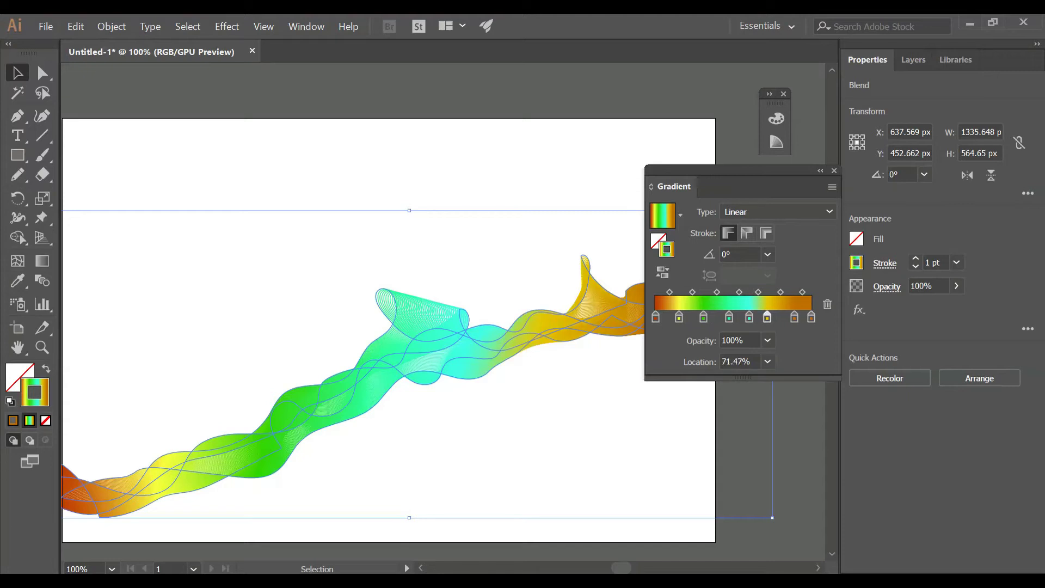
double_click(750, 317)
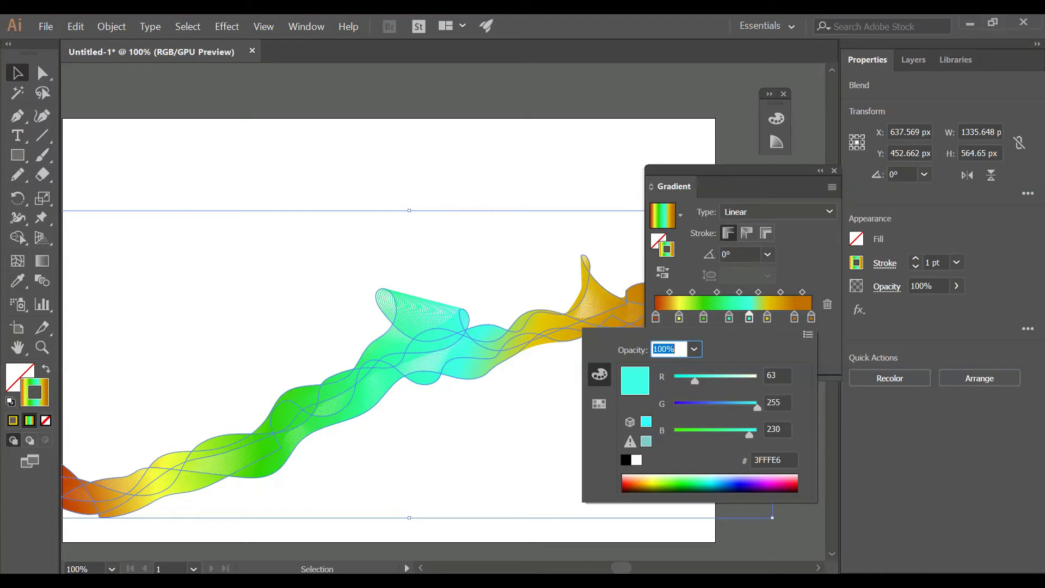
left_click(727, 481)
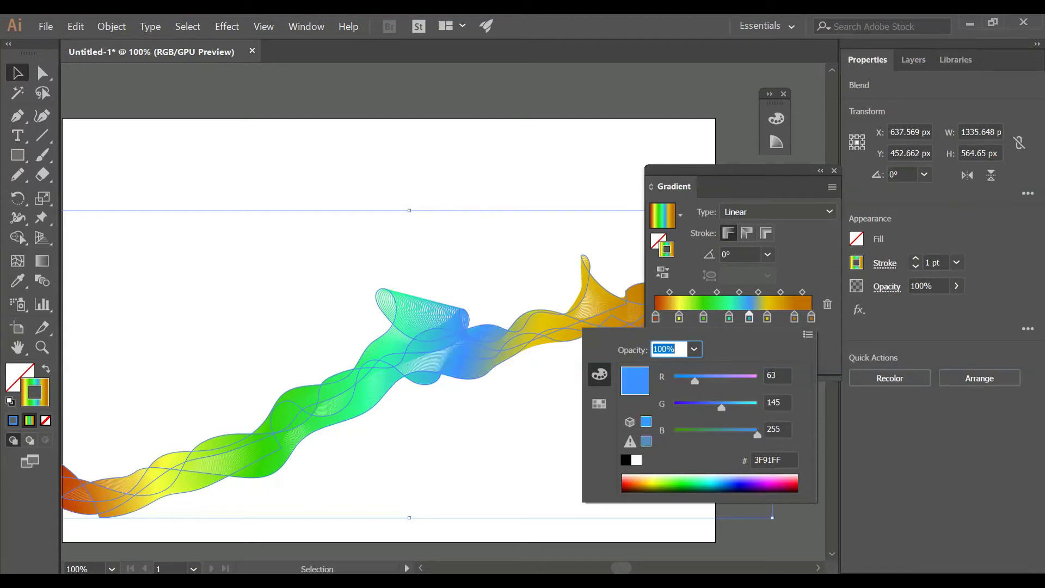
left_click(717, 483)
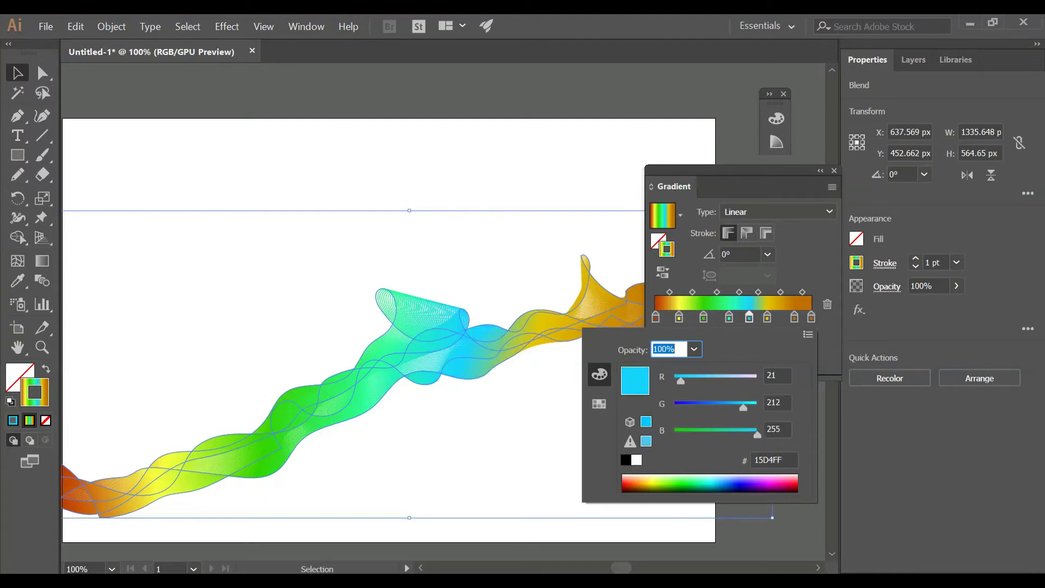
- Turn the following yellow stop blue and make the stop at about 86% pink
left_click(767, 317)
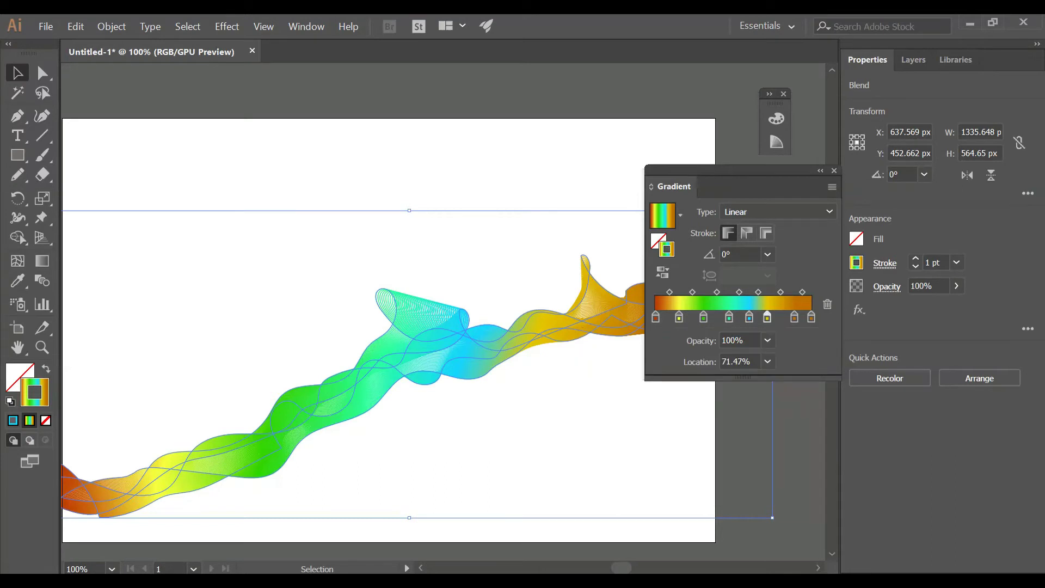
double_click(768, 318)
left_click(737, 480)
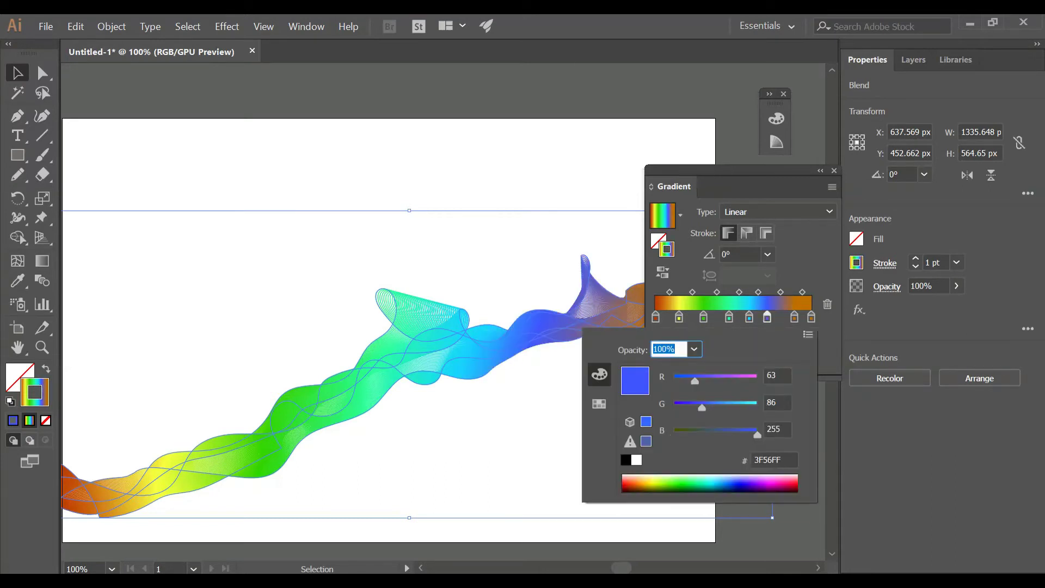
key("Escape")
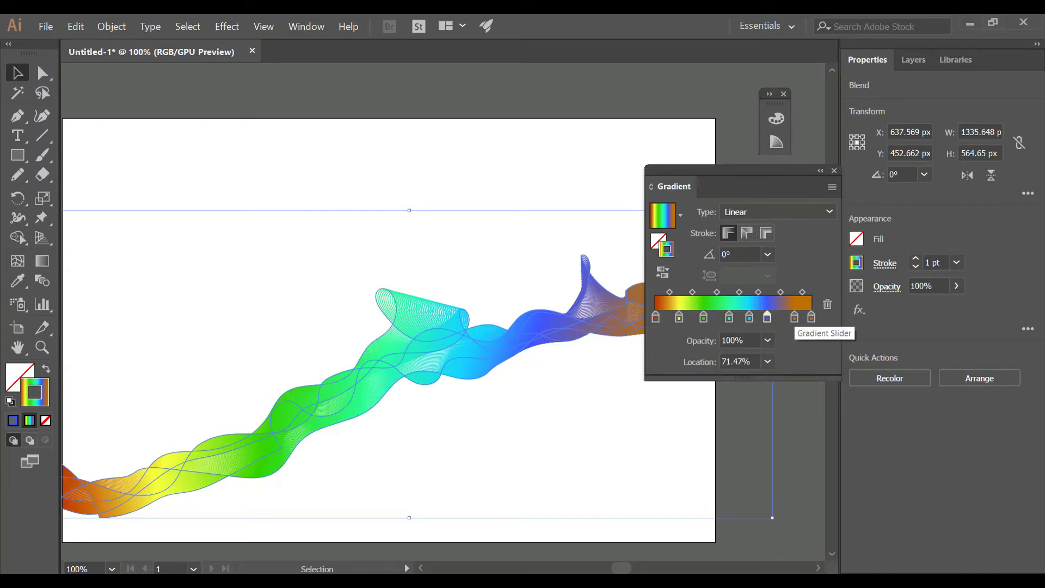
left_click_drag(794, 318, 790, 318)
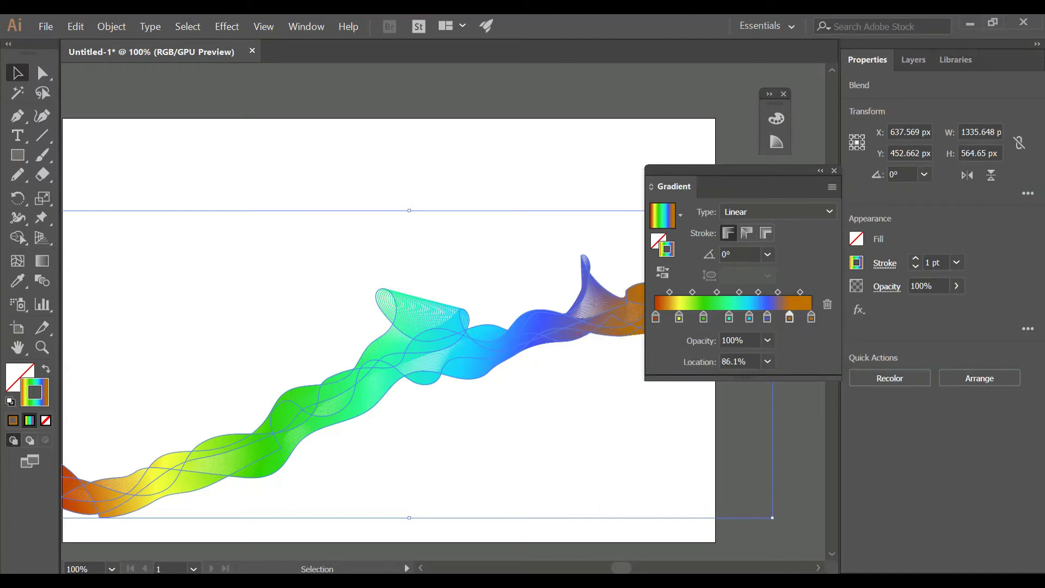
double_click(790, 318)
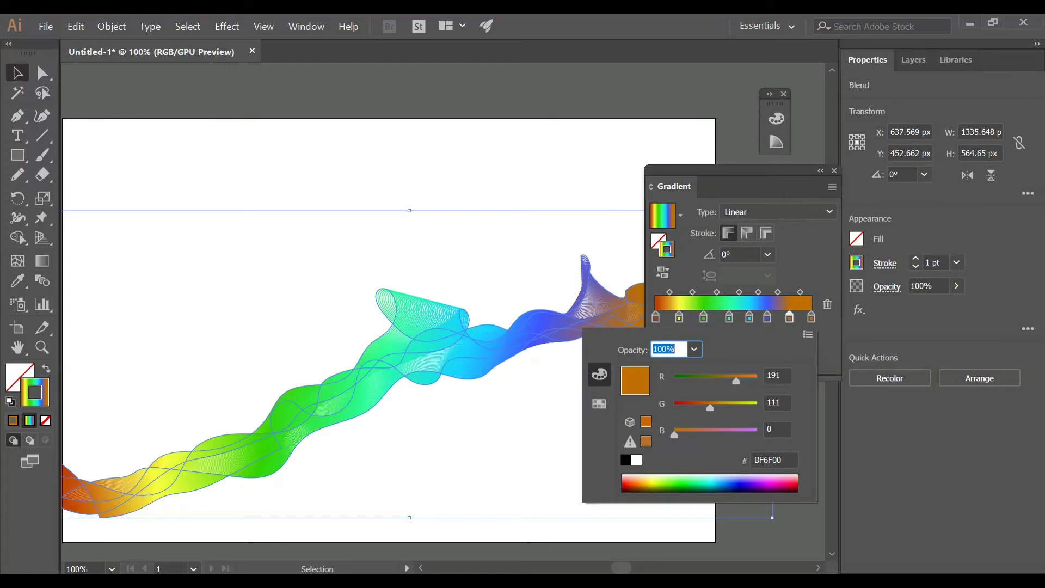
left_click(764, 483)
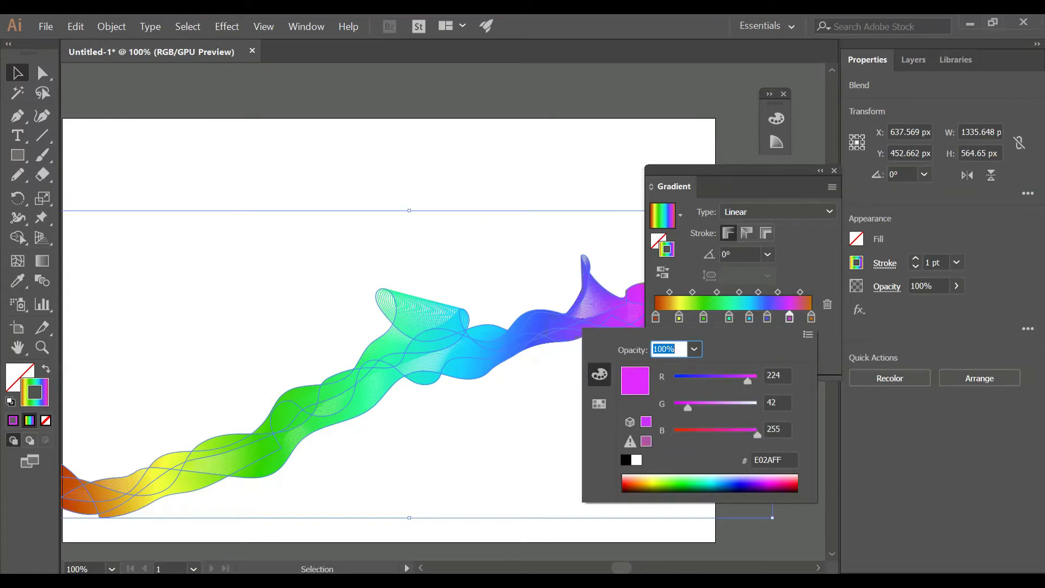
left_click(772, 480)
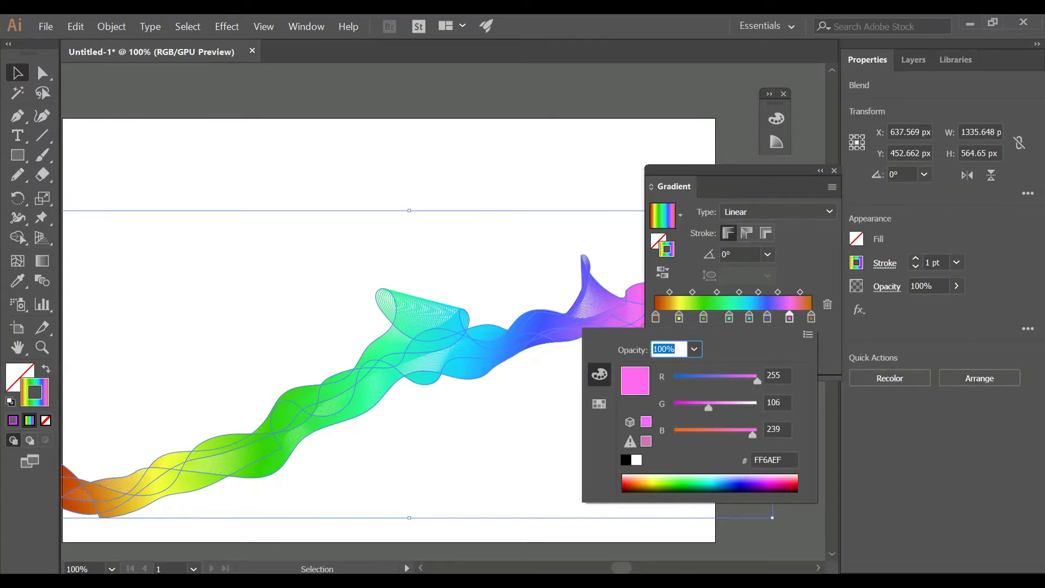
- Set the end gradient stop to dark red and collapse the Gradient panel
left_click(811, 317)
double_click(811, 317)
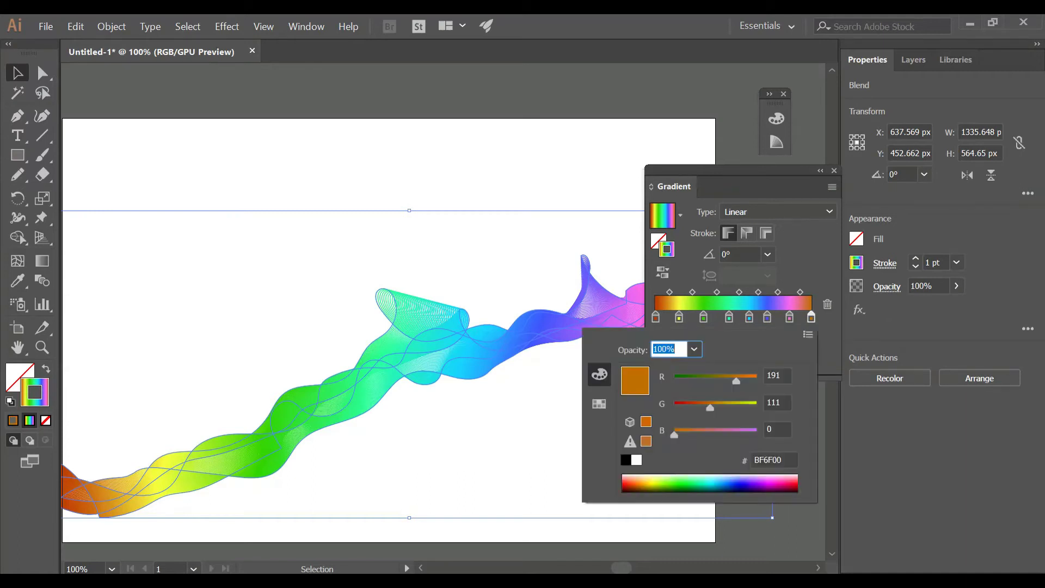
left_click(796, 488)
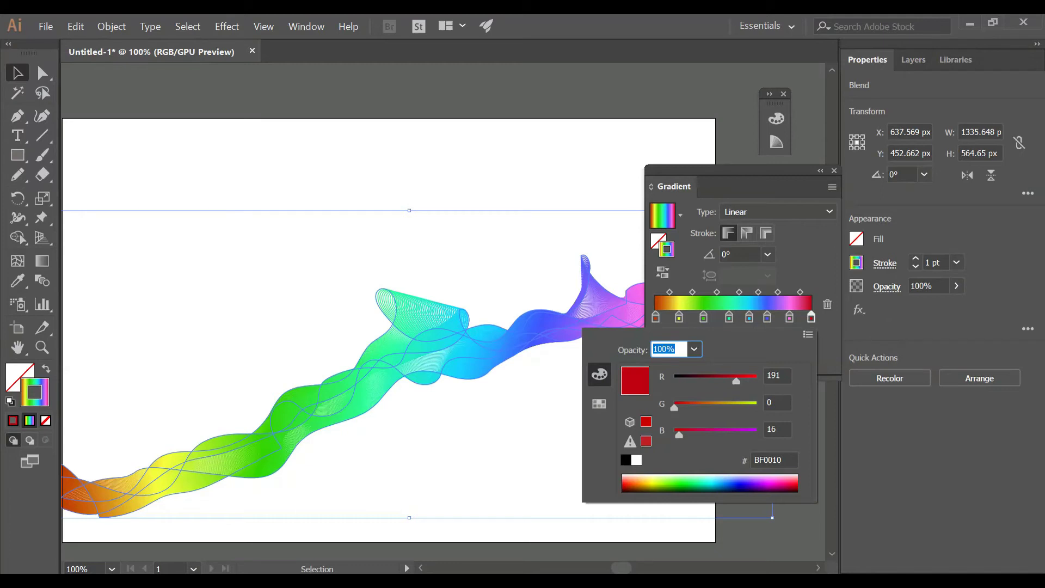
left_click(792, 479)
left_click_drag(722, 434, 709, 435)
left_click(794, 487)
key("Escape")
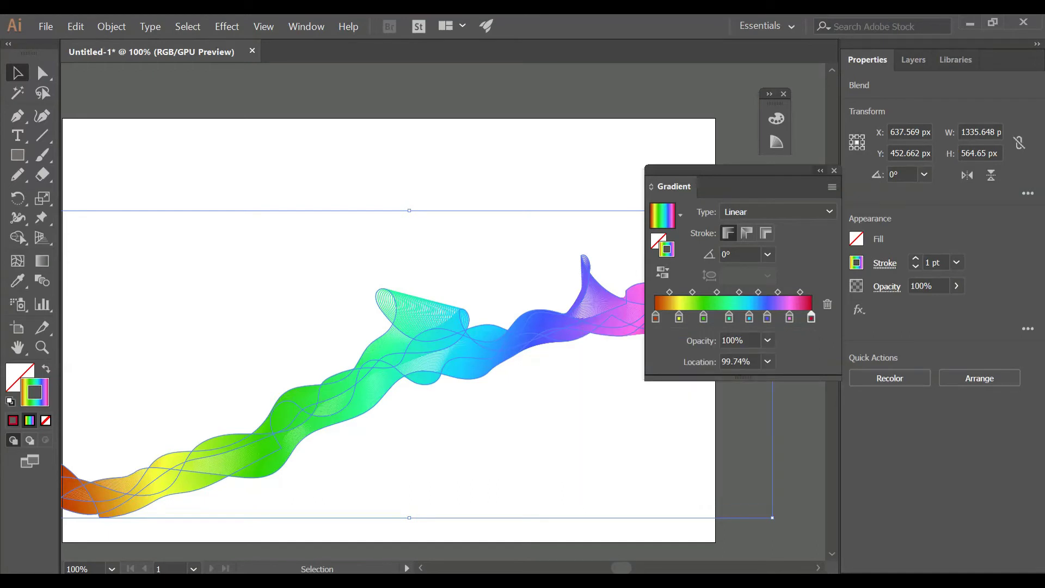
left_click(820, 171)
- Nudge the ribbon one pixel left, zoom out, close the floating Gradient panel and deselect
key("Left")
key("ctrl+minus")
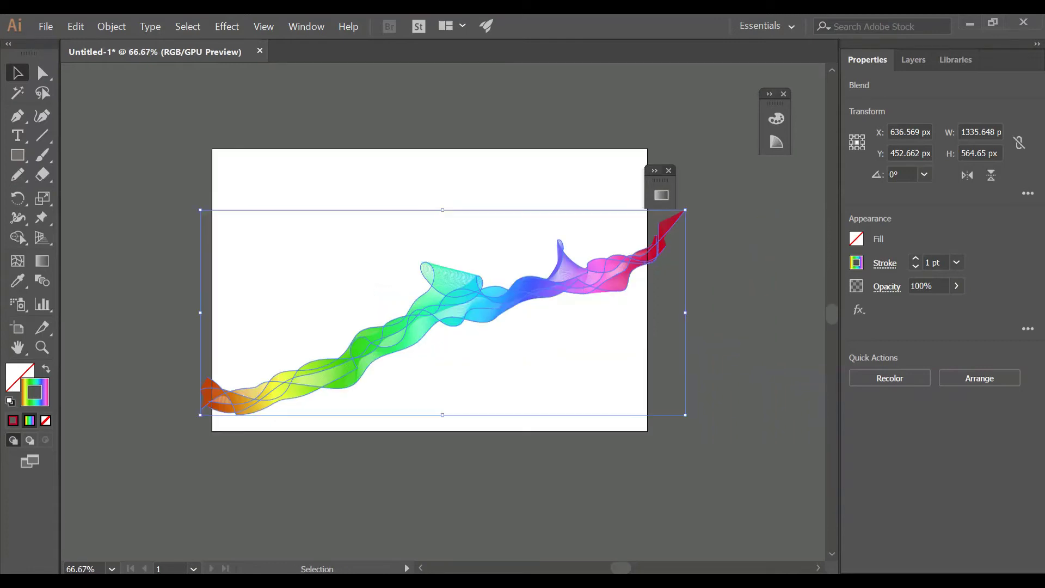
key("ctrl+F9")
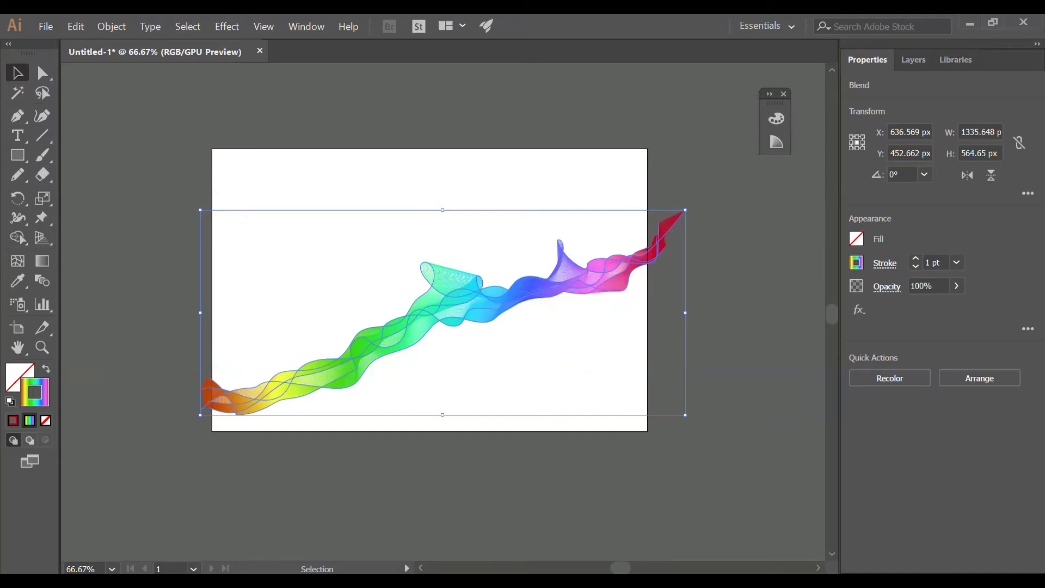
key("ctrl+shift+a")
- Reselect the ribbon, open and dismiss the stroke swatches, then deselect it
key("ctrl+a")
left_click(856, 263)
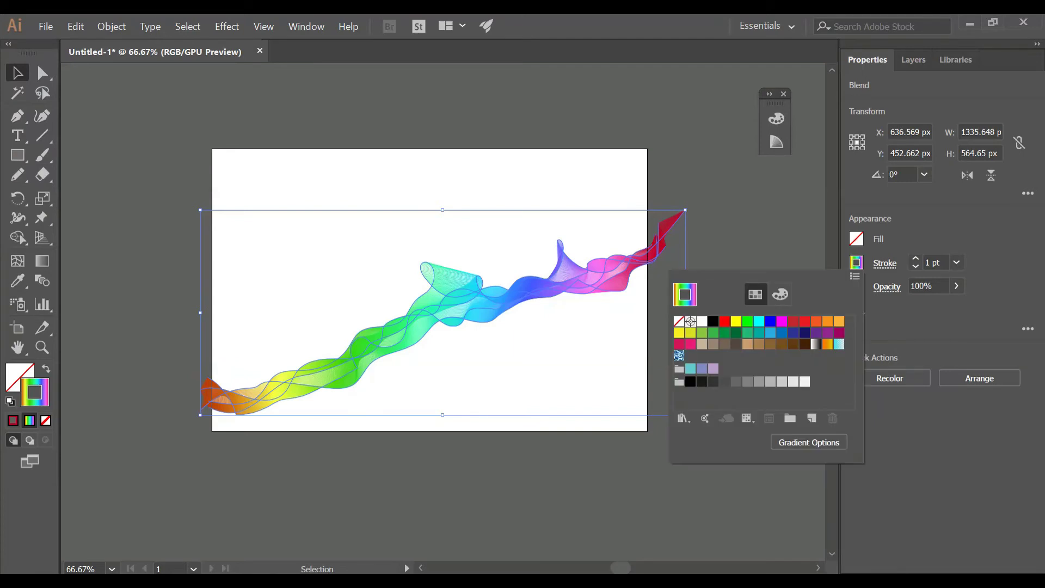
left_click(856, 263)
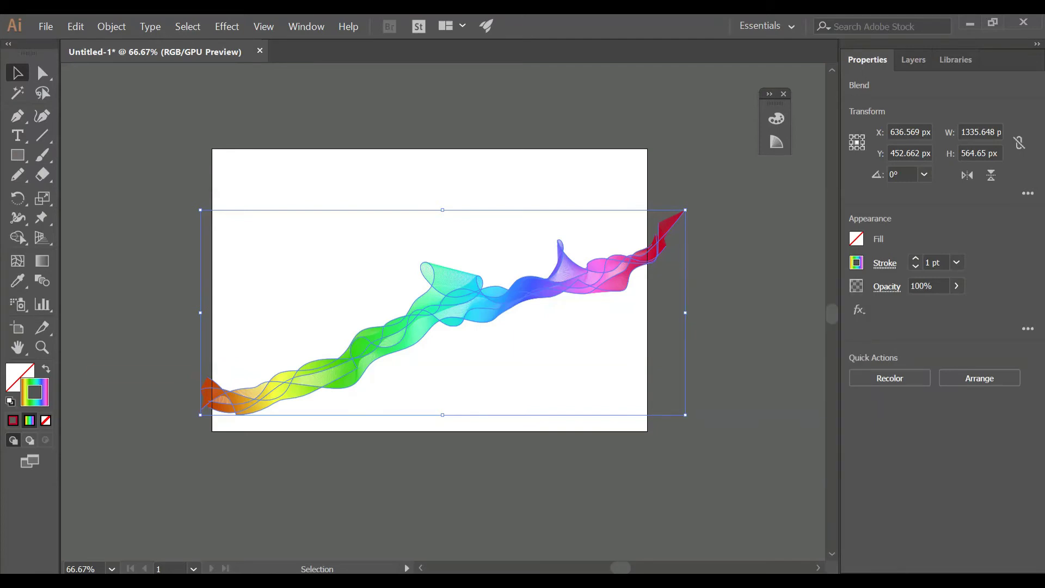
left_click(856, 263)
key("ctrl+shift+a")
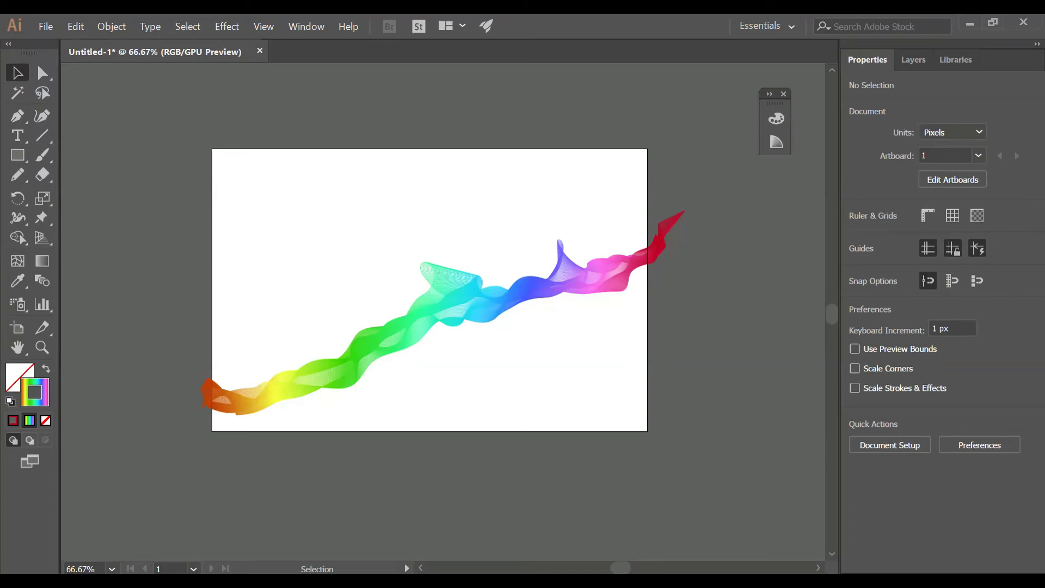
- Apply the rainbow gradient to the ribbon's stroke, clear the colour panels aside, and reselect the whole blend
left_click(12, 420)
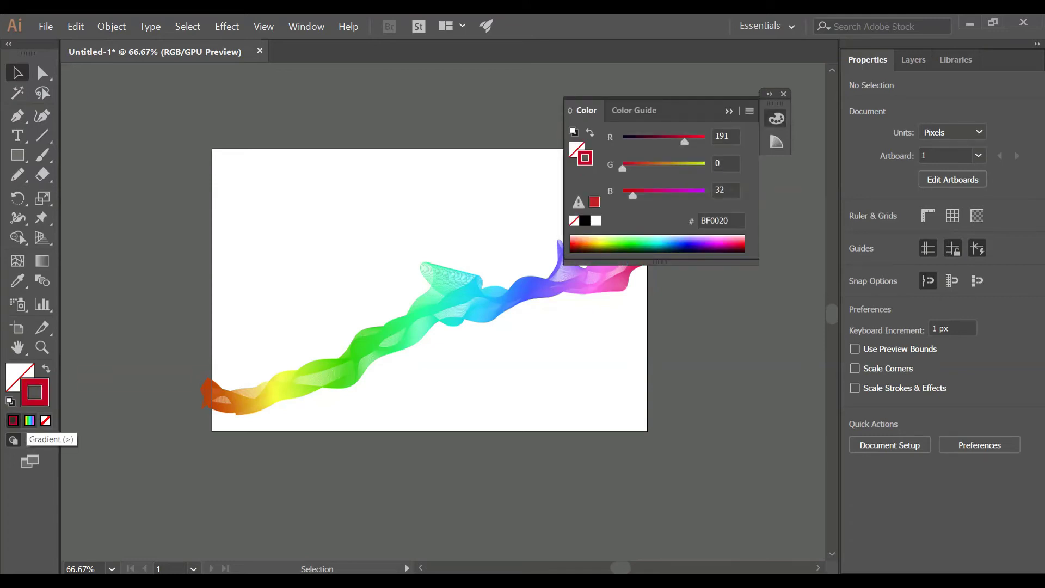
left_click(29, 420)
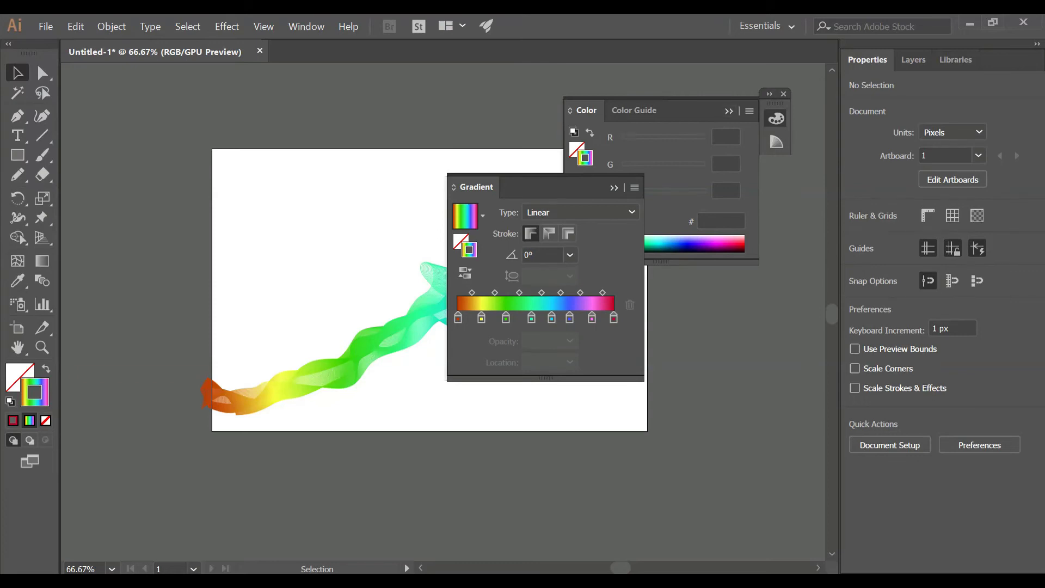
left_click(729, 111)
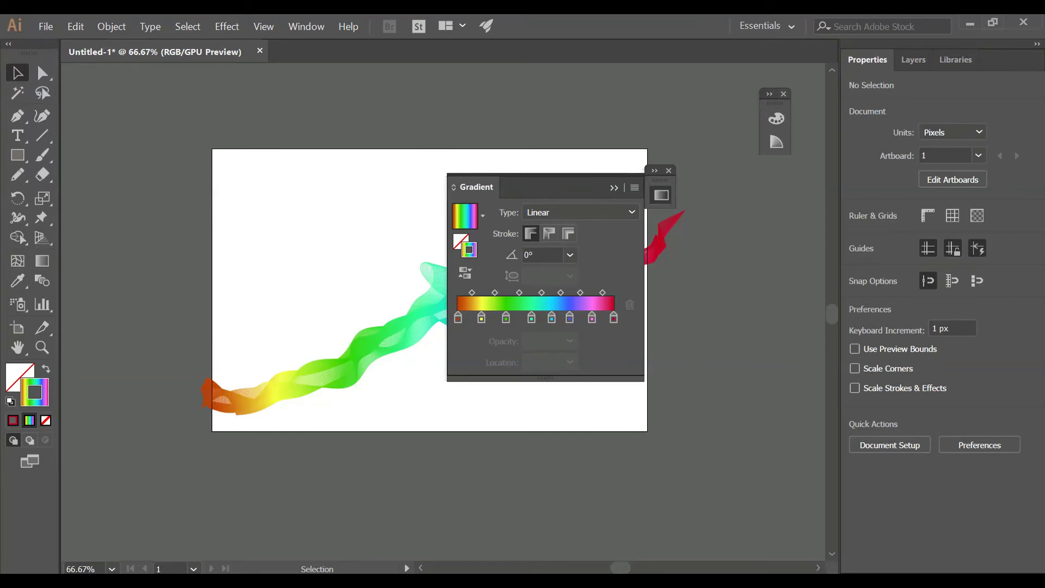
left_click(784, 93)
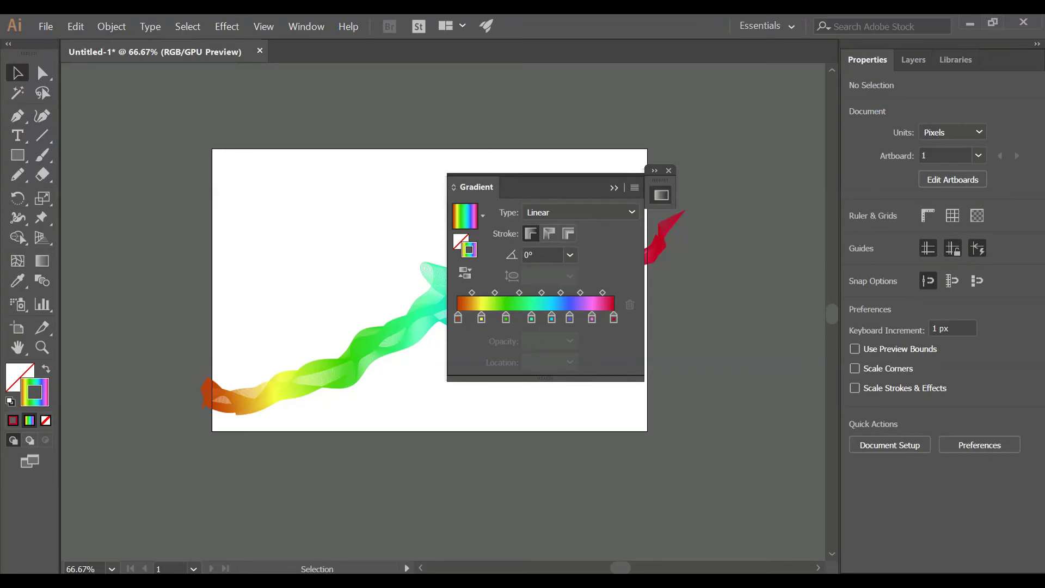
left_click_drag(477, 187, 667, 295)
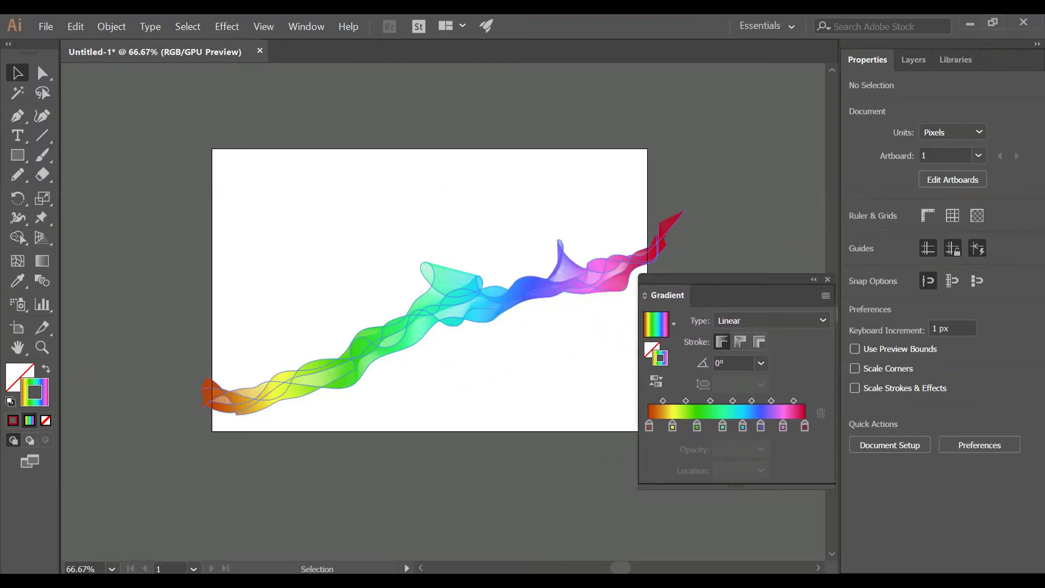
left_click_drag(373, 263, 458, 343)
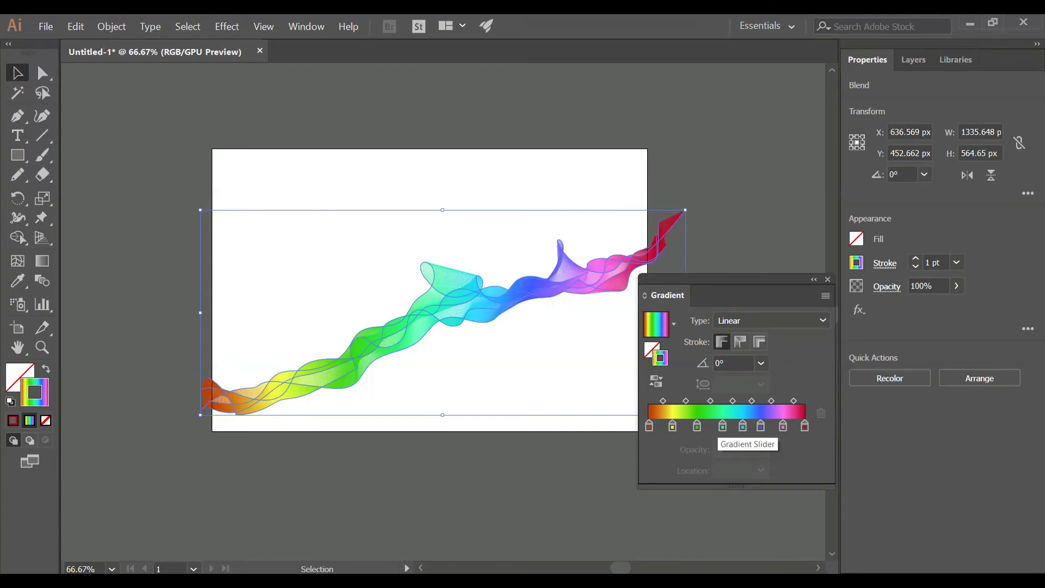
- Add gradient stops near 38.55%, 25.9% and 29.66%, and move stops to 65.9% and 21.11%
left_click_drag(705, 426, 709, 426)
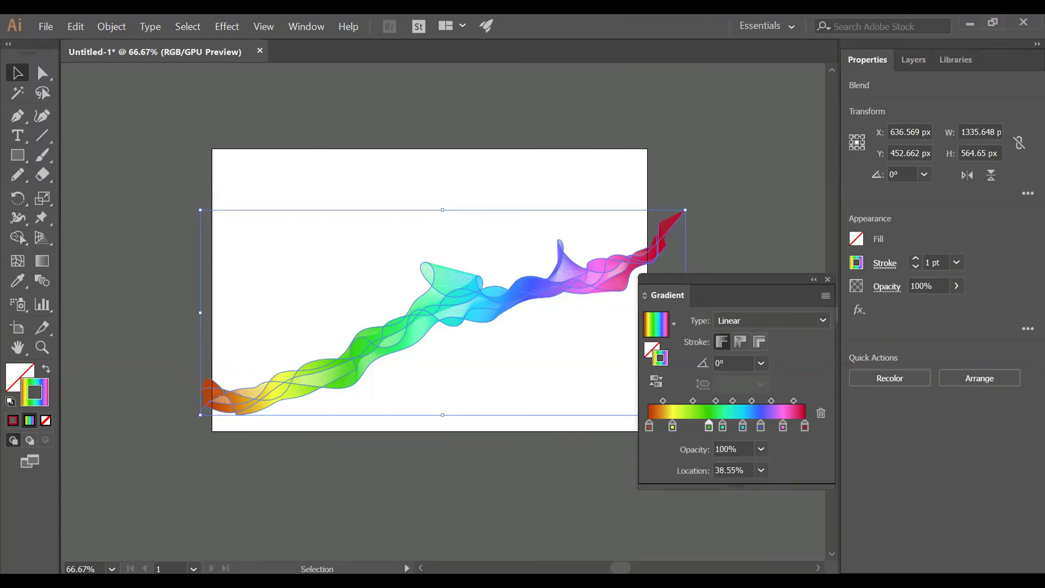
left_click_drag(678, 425, 689, 426)
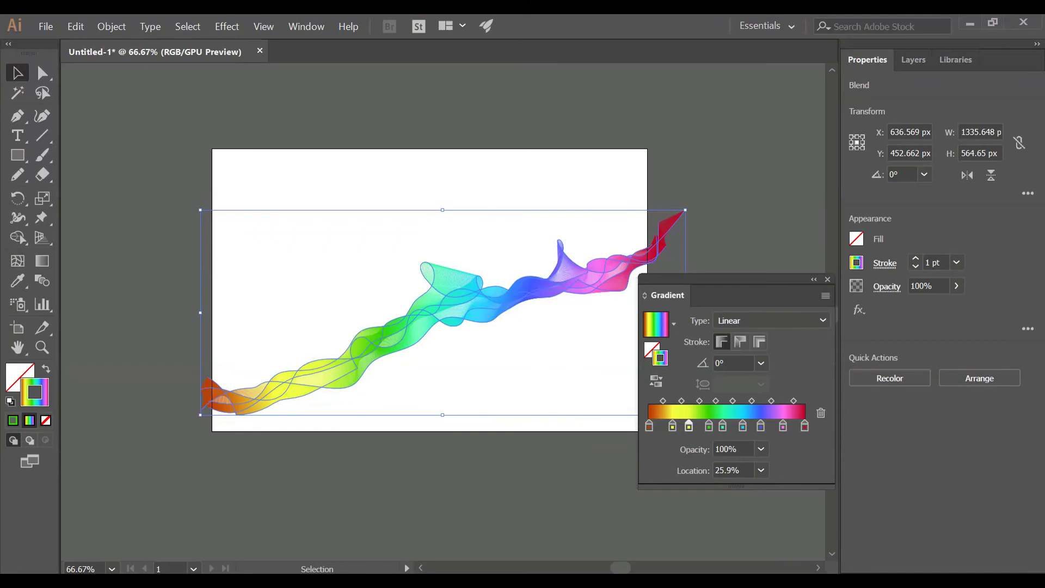
left_click_drag(723, 426, 738, 425)
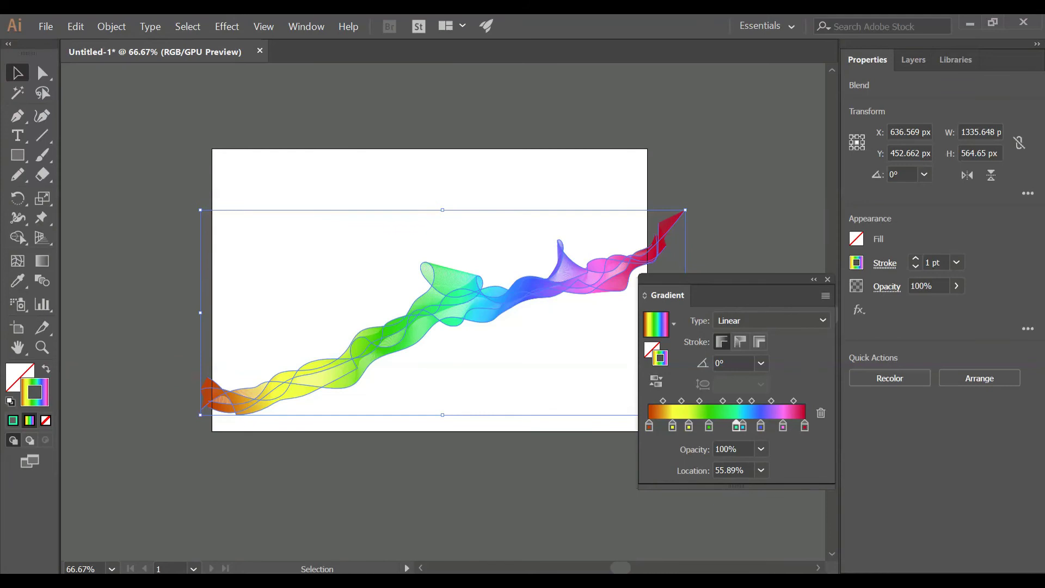
left_click_drag(741, 426, 787, 426)
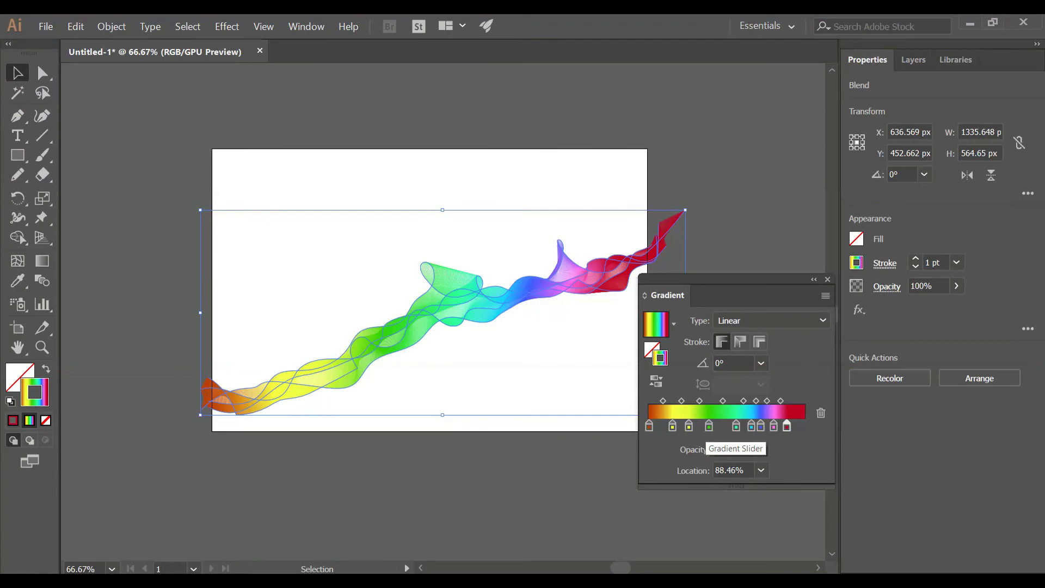
left_click(695, 426)
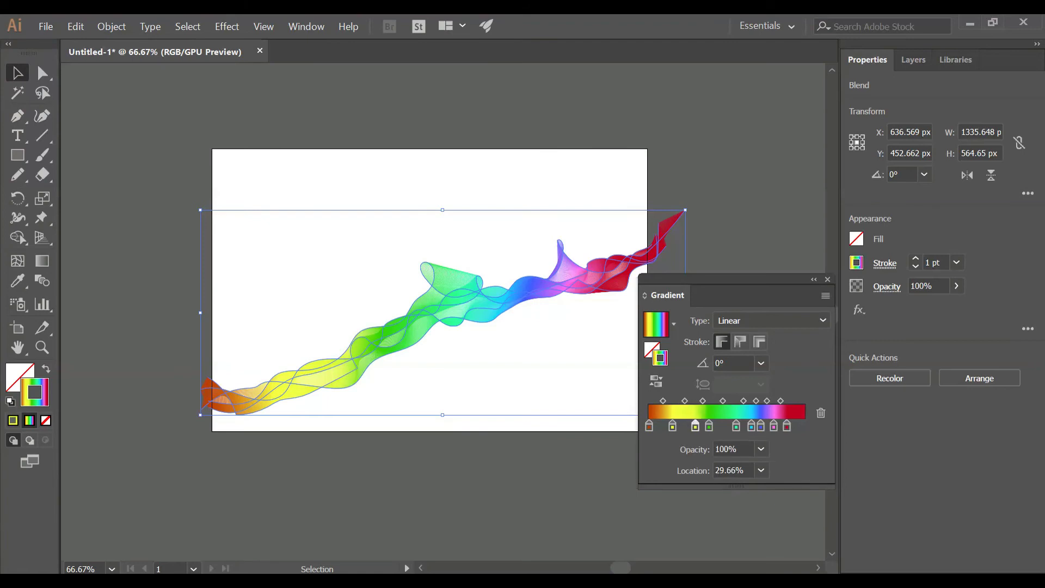
mouse_move(672, 426)
left_mouse_down()
mouse_move(682, 426)
mouse_move(664, 426)
left_mouse_up()
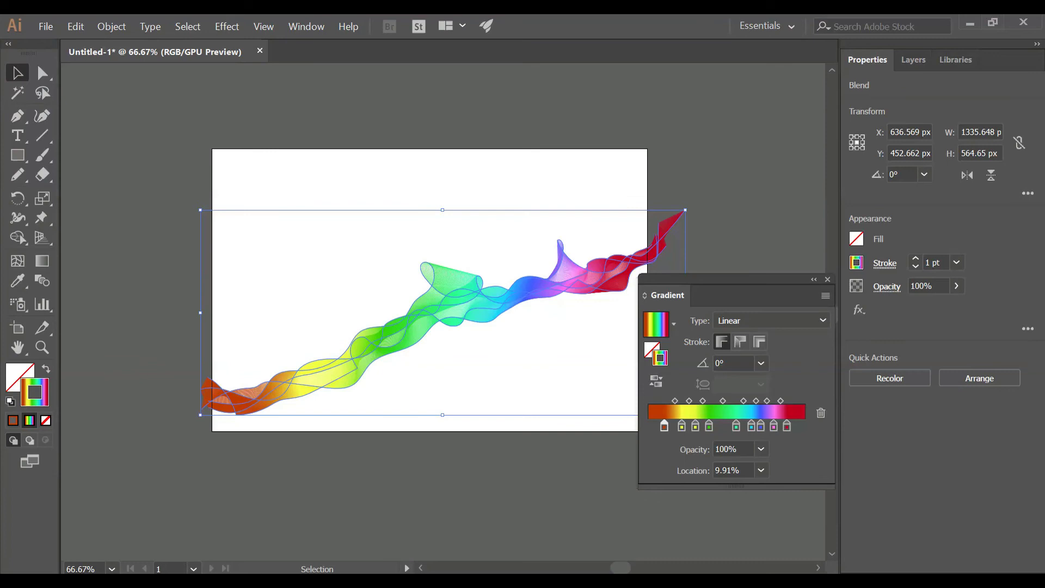
- Add a stop at 48.46% and, after trying blue, magenta and pink-red, make it green 00E92F
left_click(725, 426)
double_click(725, 425)
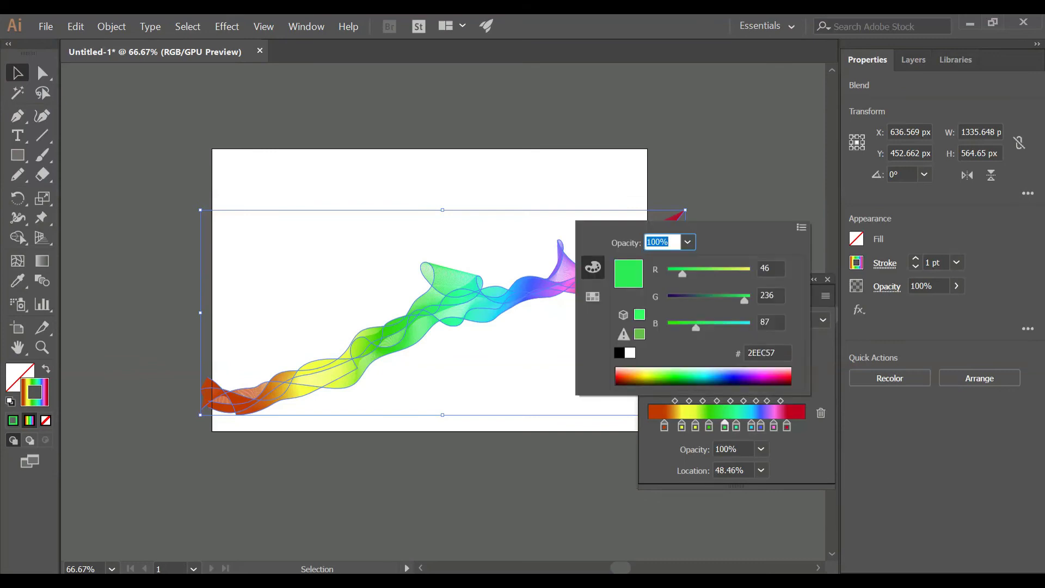
left_click(736, 379)
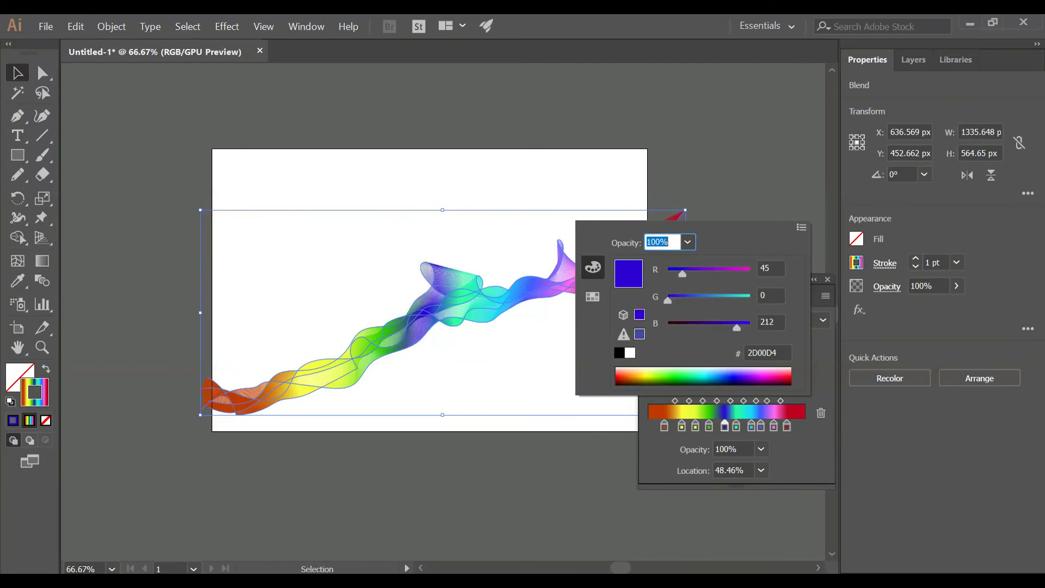
left_click(757, 379)
left_click(783, 377)
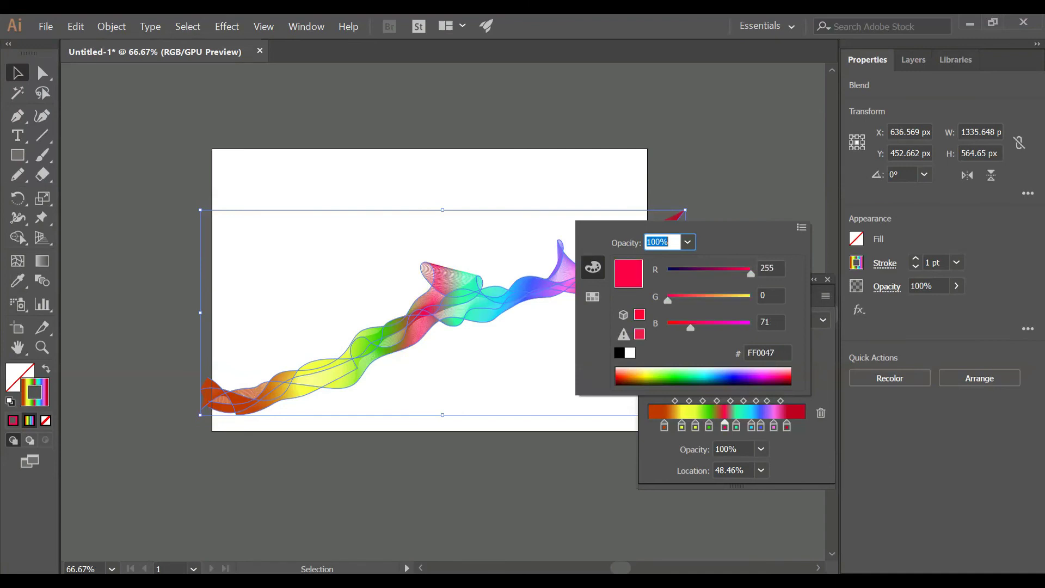
left_click_drag(691, 328, 679, 327)
left_click(680, 379)
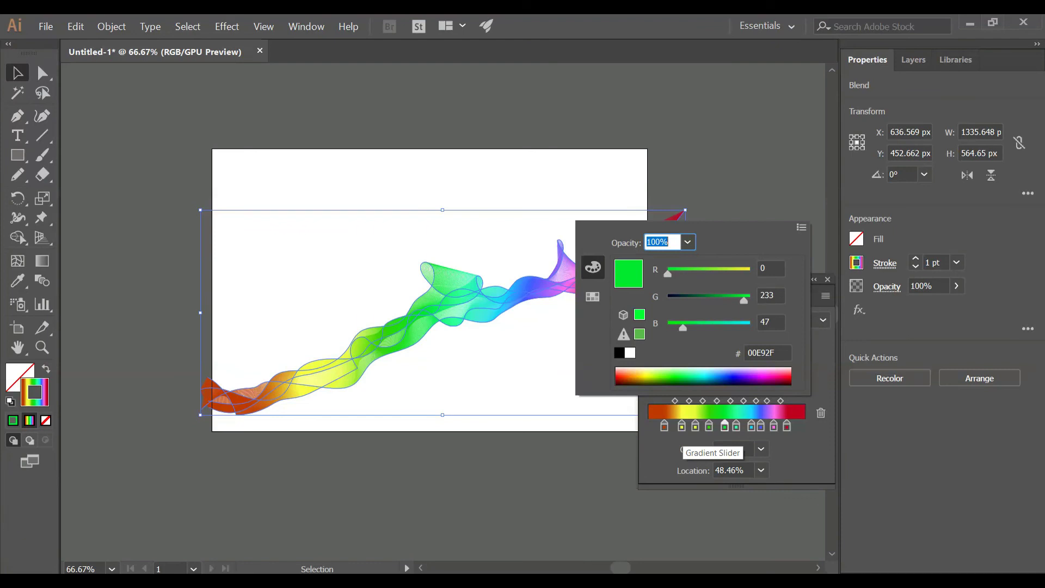
key("Escape")
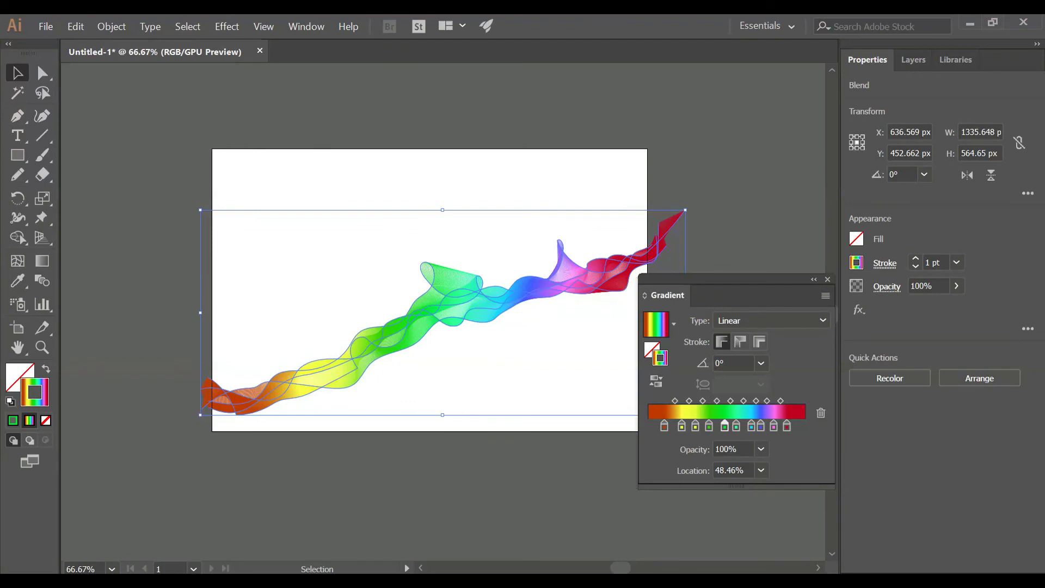
- Remove the magenta stop, move the blue stop to 76.94%, then deselect and nudge the ribbon slightly
left_click_drag(774, 426, 774, 462)
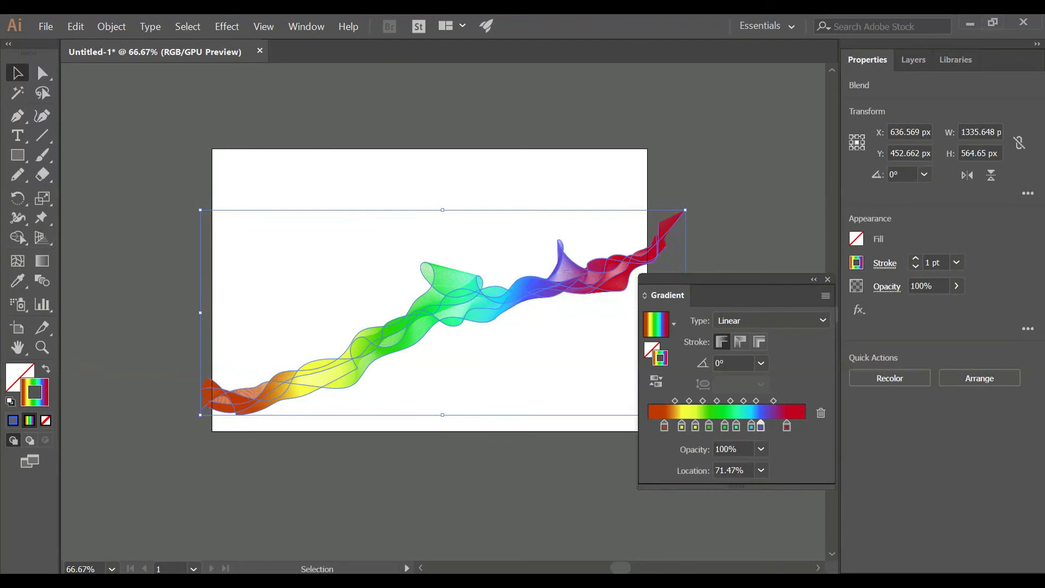
left_click_drag(761, 426, 769, 426)
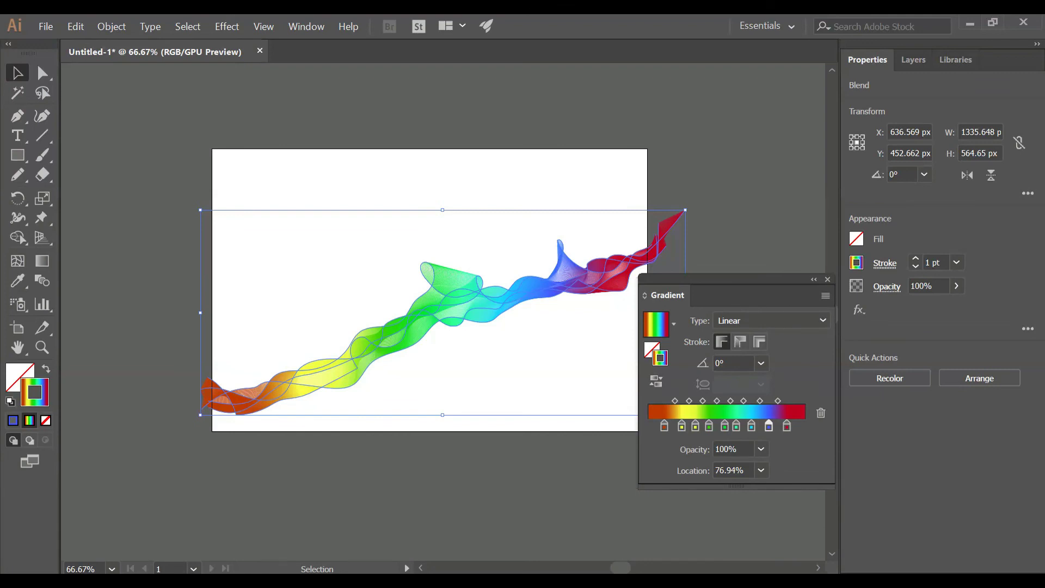
key("Delete")
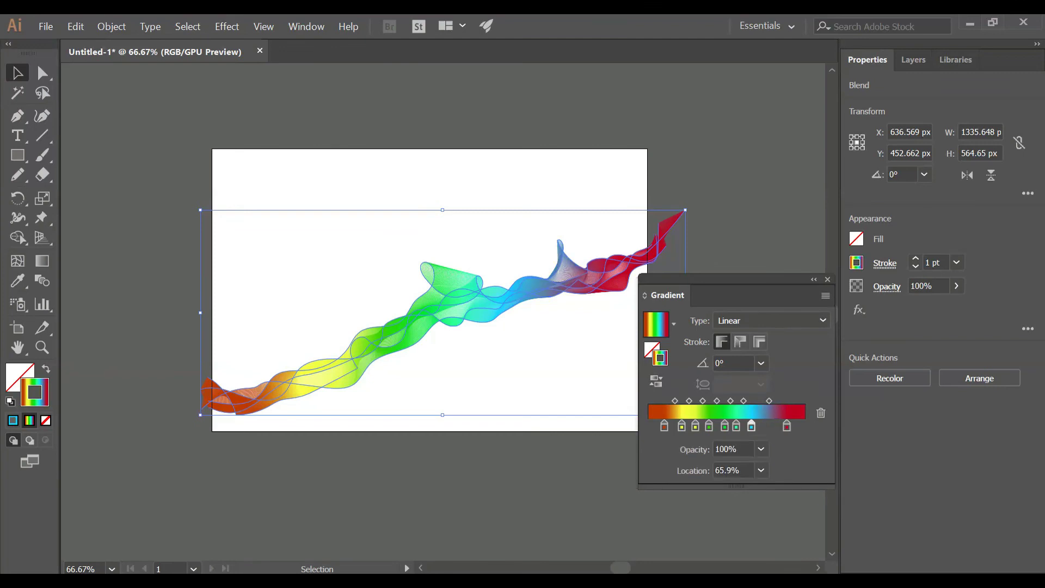
key("ctrl+z")
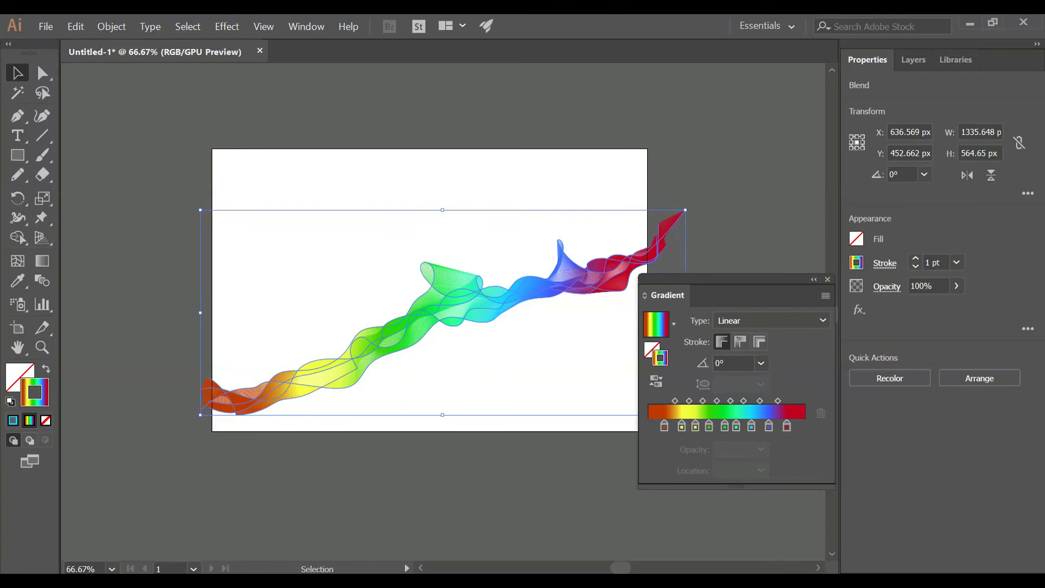
key("ctrl+shift+a")
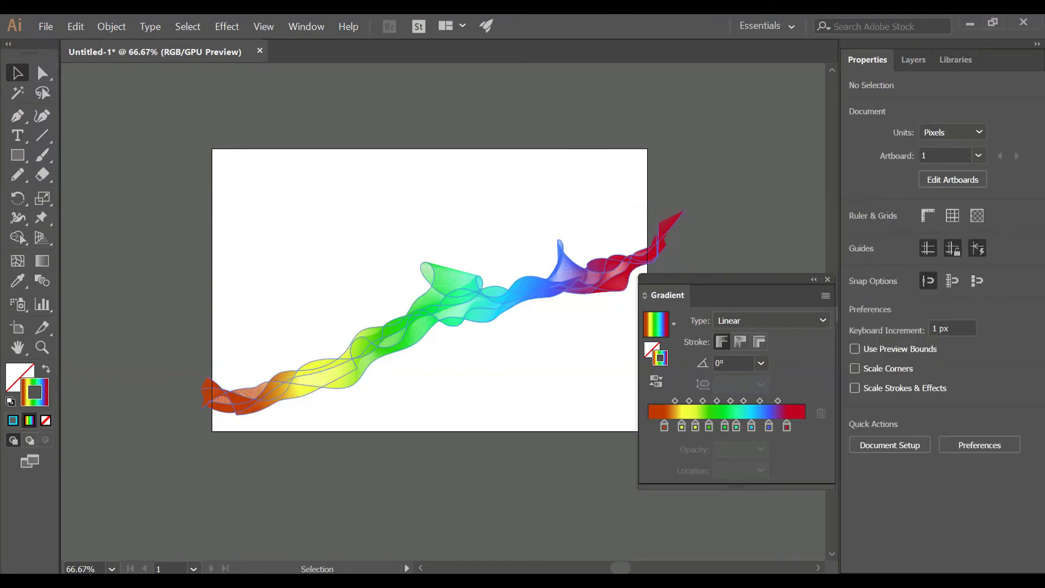
left_click_drag(492, 309, 490, 315)
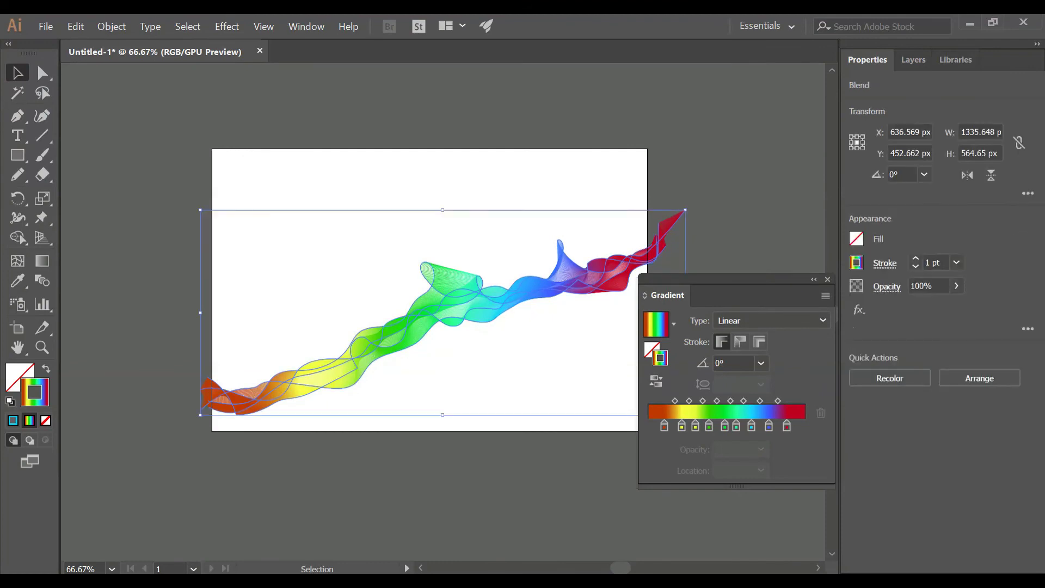